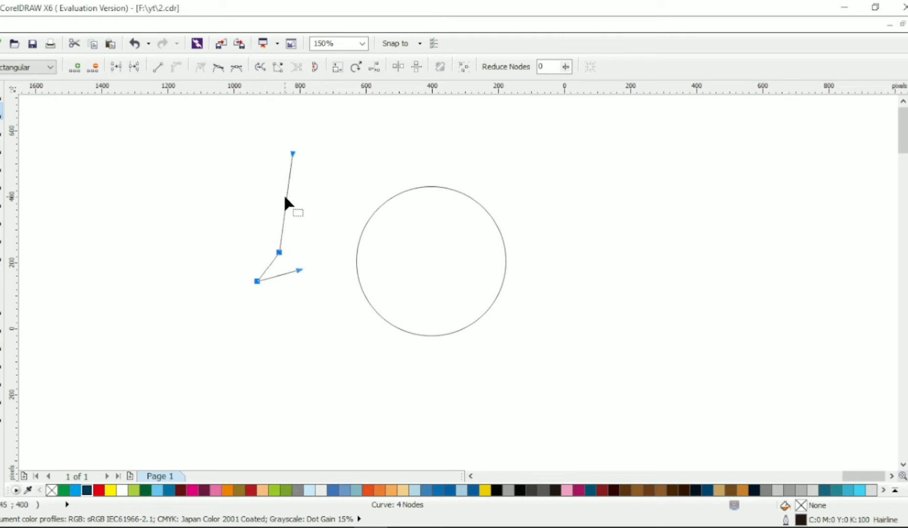
- Bend the straight segments of the half-rocket outline into a bulging body side, a rounded fin and an arched base
{"action": "left_click_drag", "start_coordinate": [286, 199], "coordinate": [277, 199]}
{"action": "left_click_drag", "start_coordinate": [269, 265], "coordinate": [252, 282]}
{"action": "left_click_drag", "start_coordinate": [259, 253], "coordinate": [262, 257]}
{"action": "left_click_drag", "start_coordinate": [275, 137], "coordinate": [321, 190]}
- Duplicate the half-rocket outline, mirror the copy horizontally and place it opposite the original to form a symmetrical rocket
{"action": "left_click", "coordinate": [1, 93]}
{"action": "right_click", "coordinate": [339, 207]}
{"action": "left_click", "coordinate": [286, 70]}
{"action": "left_click", "coordinate": [291, 190], "text": "shift"}
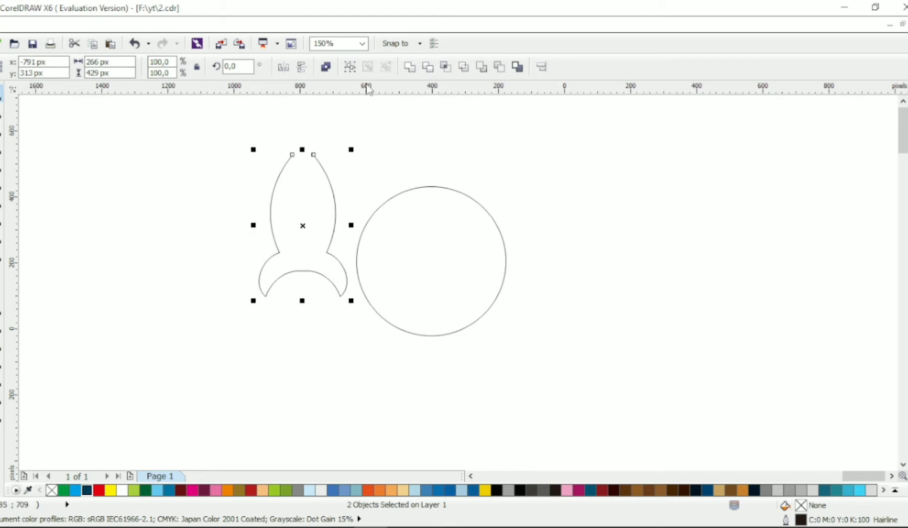
- Combine the two rocket halves, join their end nodes at the tip and base, and delete the extra base node
{"action": "key", "text": "ctrl+l"}
{"action": "left_click", "coordinate": [2, 112]}
{"action": "left_click_drag", "start_coordinate": [323, 162], "coordinate": [324, 162]}
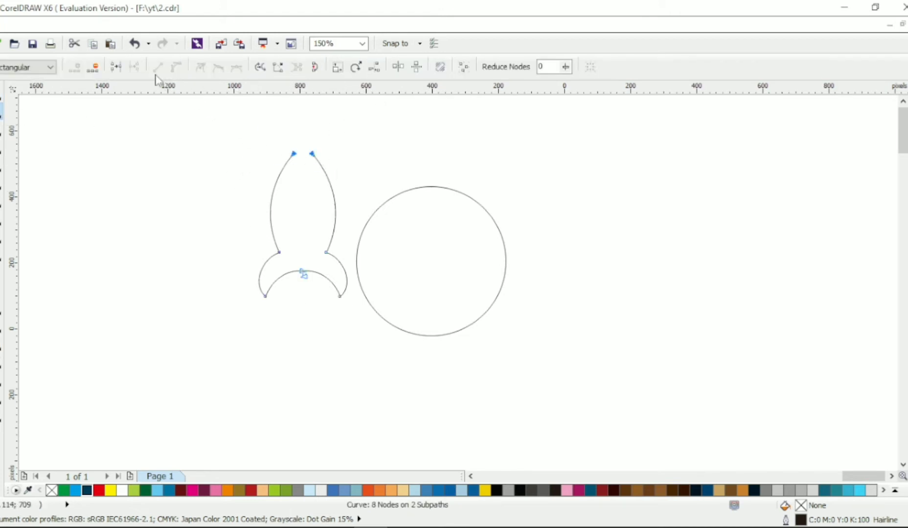
{"action": "left_click", "coordinate": [115, 66]}
{"action": "left_click_drag", "start_coordinate": [293, 266], "coordinate": [316, 282]}
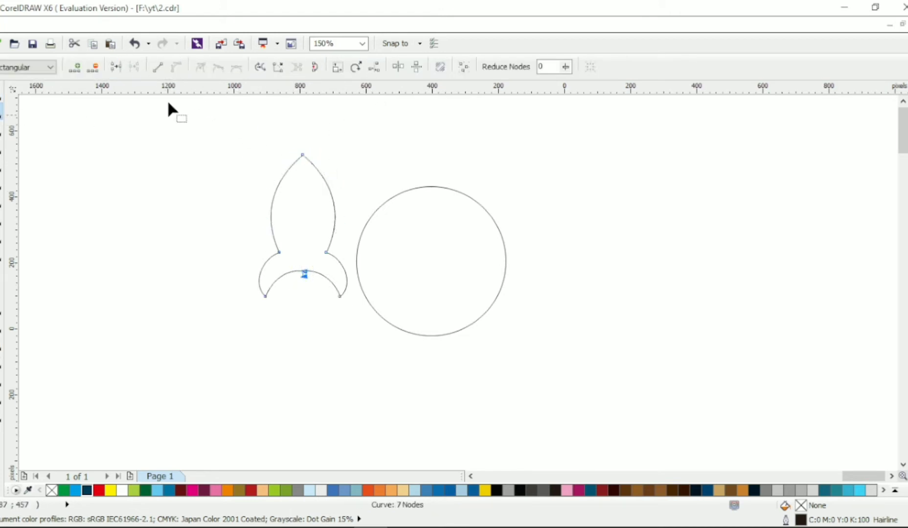
{"action": "left_click", "coordinate": [117, 68]}
{"action": "key", "text": "Delete"}
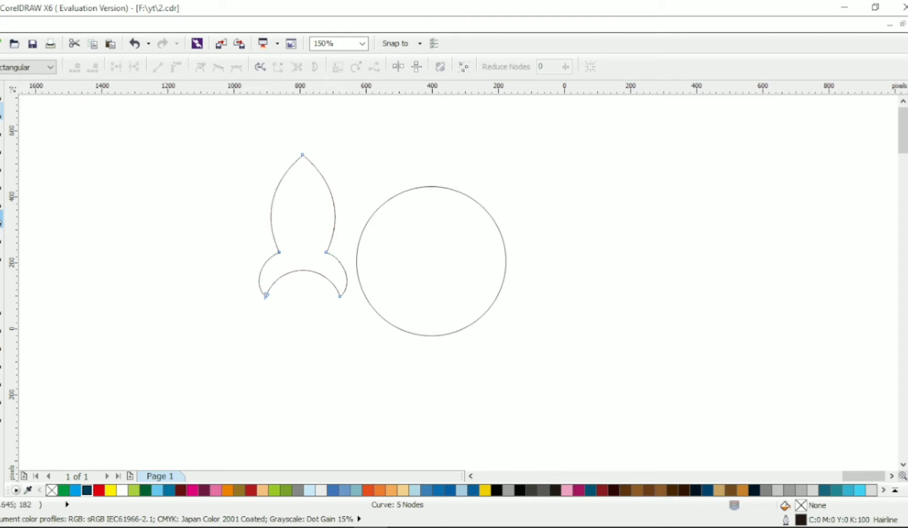
- Draw a small circle on the rocket's centreline in the lower body and try to trim it out of the rocket
{"action": "key", "text": "space"}
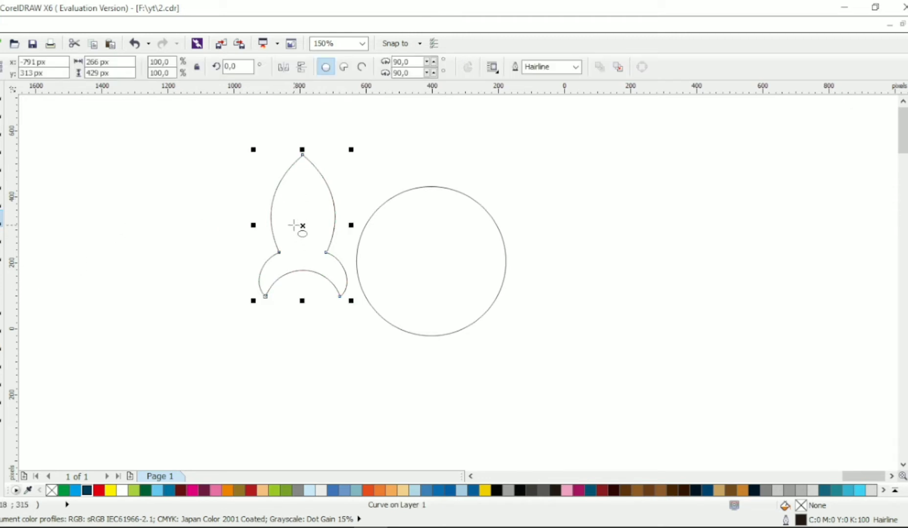
{"action": "left_click_drag", "start_coordinate": [294, 226], "coordinate": [311, 242]}
{"action": "left_click_drag", "start_coordinate": [222, 136], "coordinate": [392, 323]}
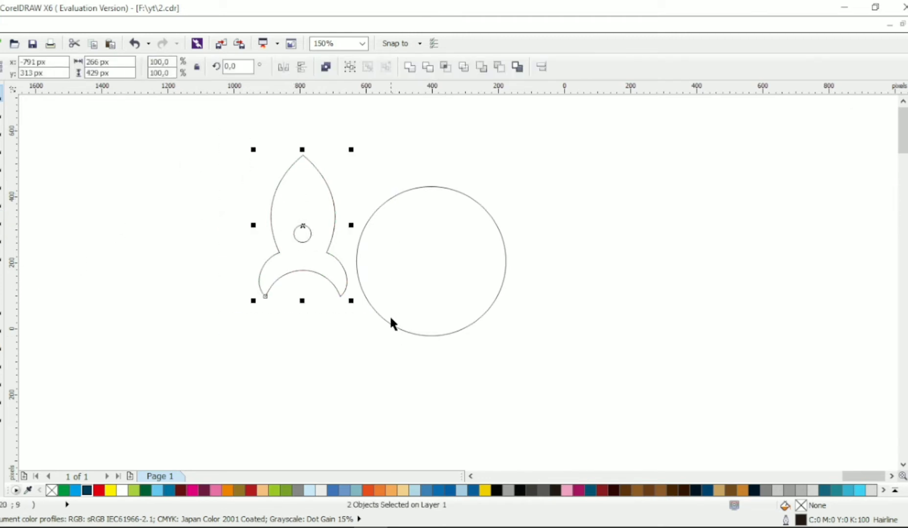
{"action": "left_click", "coordinate": [427, 67]}
{"action": "left_click", "coordinate": [415, 129]}
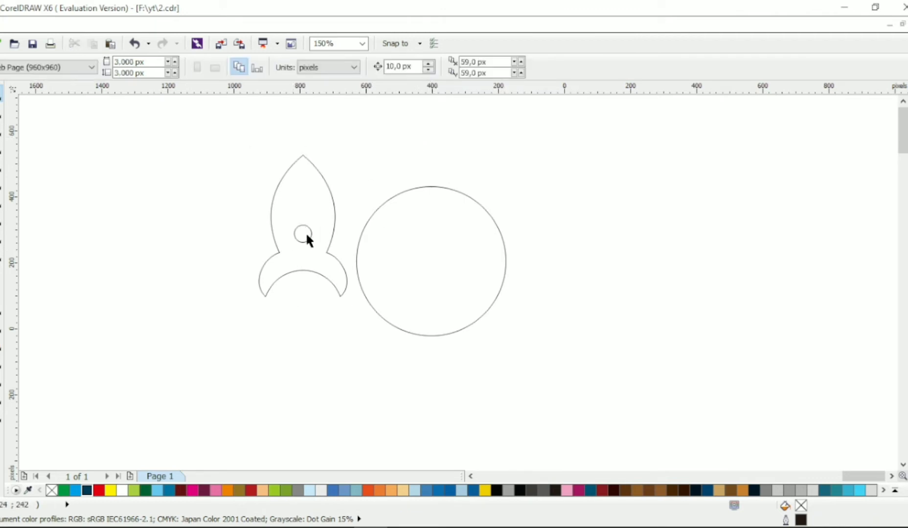
- Duplicate the small circle higher in the rocket, enlarge the copy to about 94 px, and shrink the lower circle to about 33 px
{"action": "left_click_drag", "start_coordinate": [305, 231], "coordinate": [329, 182]}
{"action": "right_click", "coordinate": [307, 202]}
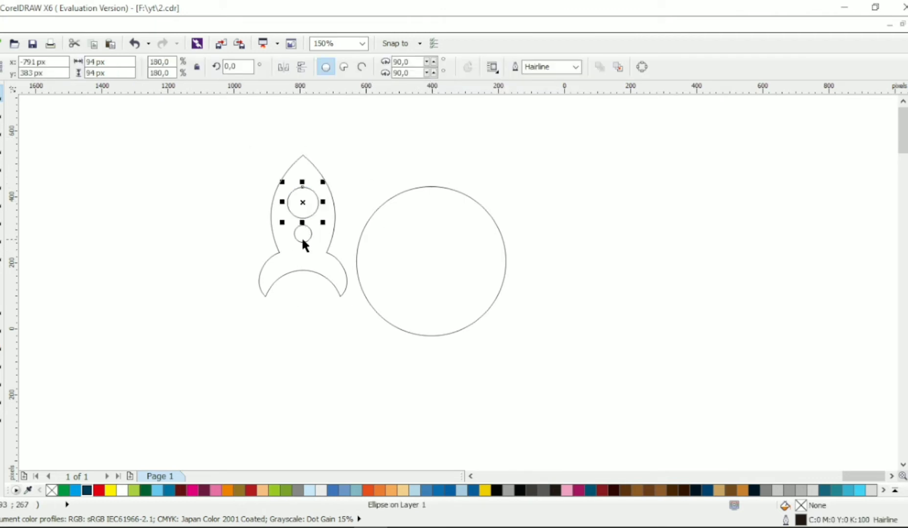
{"action": "left_click", "coordinate": [303, 238]}
{"action": "left_click_drag", "start_coordinate": [318, 221], "coordinate": [313, 223]}
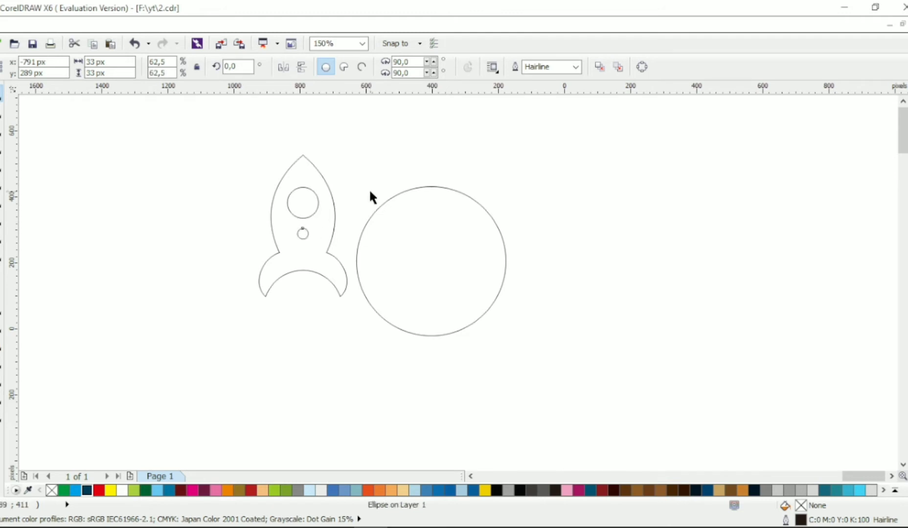
- Weld the two window circles, trim them out of the rocket body and delete the leftover circles
{"action": "left_click_drag", "start_coordinate": [364, 151], "coordinate": [281, 250]}
{"action": "left_click", "coordinate": [409, 67]}
{"action": "left_click", "coordinate": [317, 168], "text": "shift"}
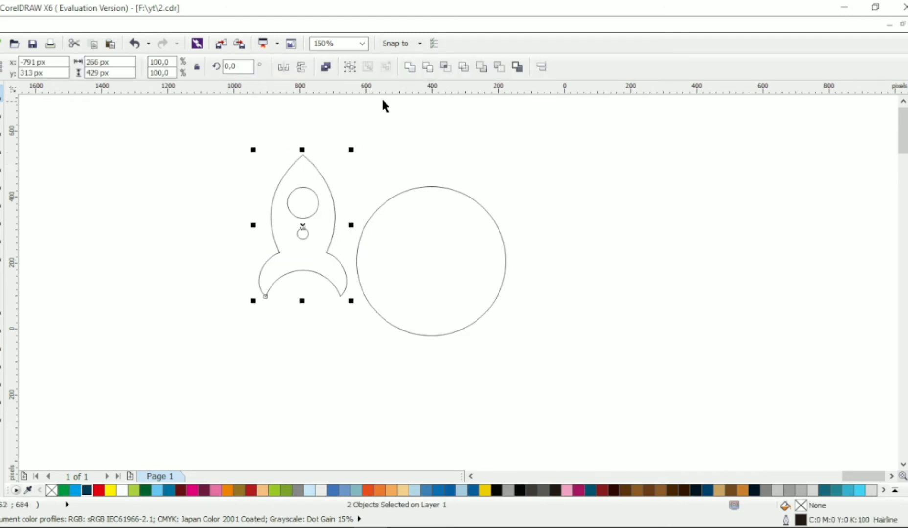
{"action": "left_click", "coordinate": [427, 67]}
{"action": "left_click", "coordinate": [364, 141]}
{"action": "left_click", "coordinate": [306, 202]}
{"action": "key", "text": "Delete"}
- Centre the rocket horizontally over the upper part of the large circle and scale it to about 186 × 300 px
{"action": "left_click", "coordinate": [318, 192]}
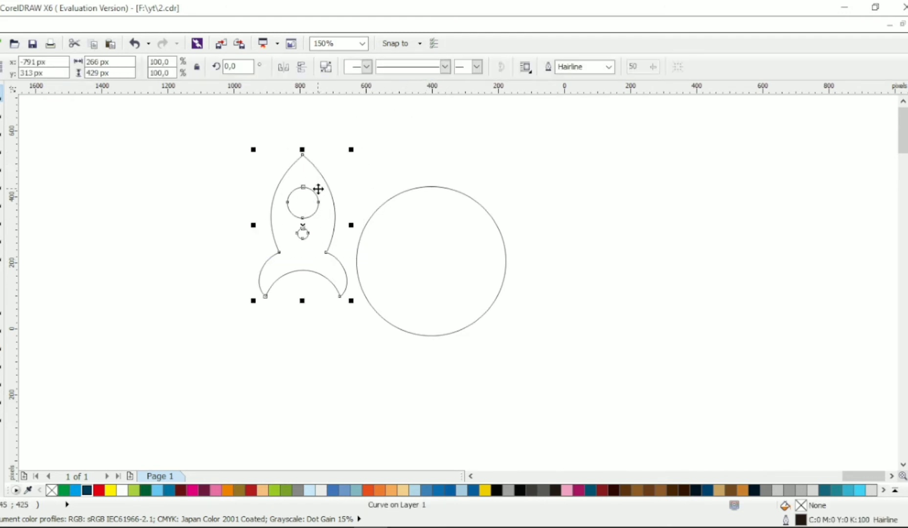
{"action": "left_click", "coordinate": [464, 249], "text": "shift"}
{"action": "key", "text": "c"}
{"action": "left_click_drag", "start_coordinate": [450, 245], "coordinate": [451, 242]}
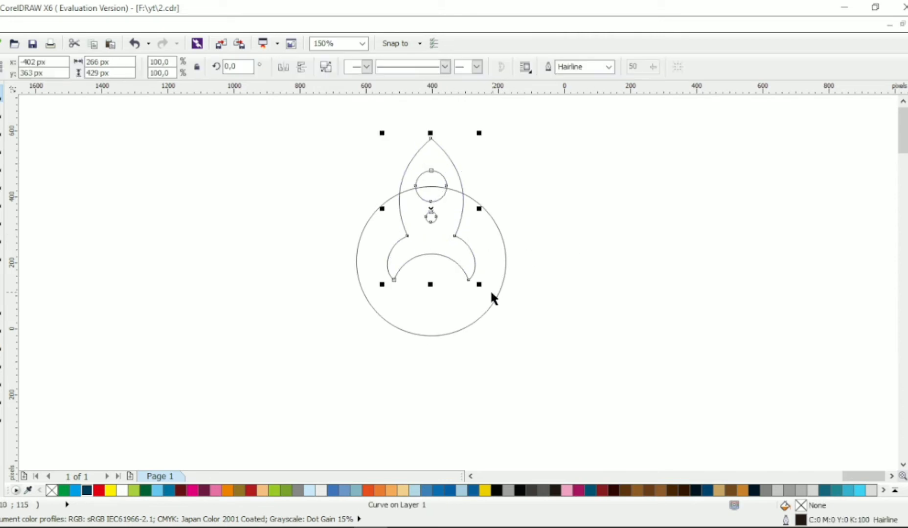
{"action": "left_click_drag", "start_coordinate": [481, 285], "coordinate": [443, 235]}
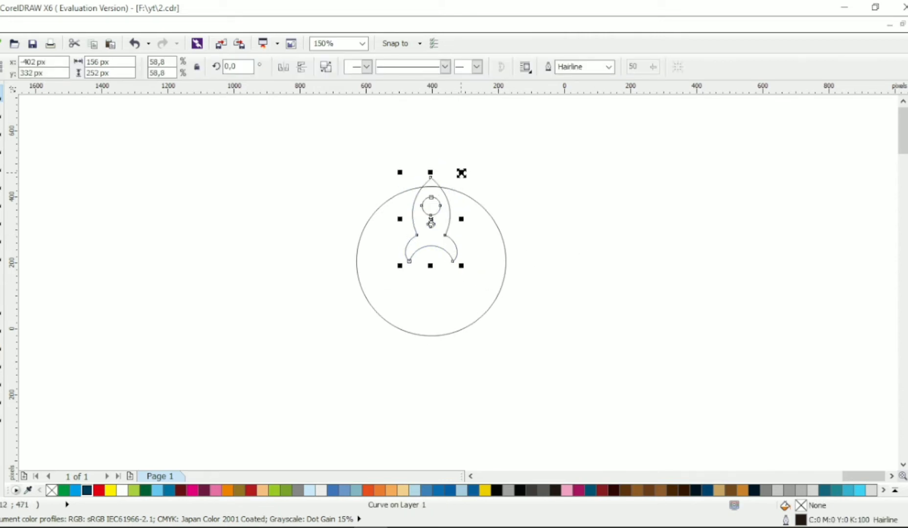
{"action": "left_click_drag", "start_coordinate": [460, 173], "coordinate": [473, 166]}
{"action": "left_click", "coordinate": [586, 239]}
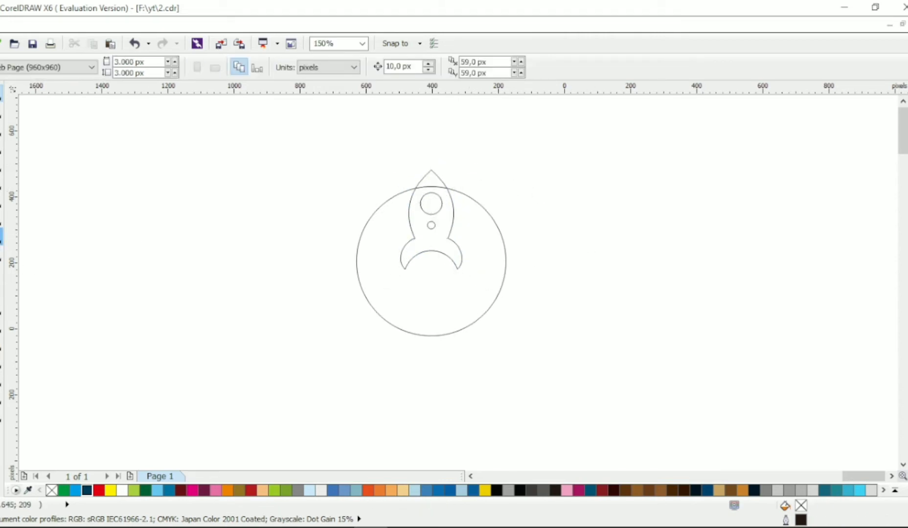
- Draw a tall three-sided polygon about 101 × 477 px beside the circle, convert it to curves and remove its midpoint nodes
{"action": "left_click", "coordinate": [3, 237]}
{"action": "left_click", "coordinate": [40, 237]}
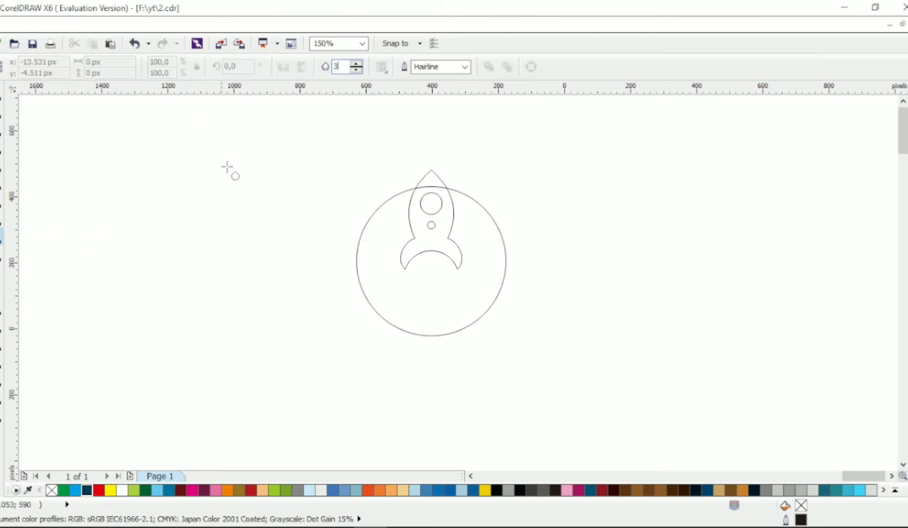
{"action": "mouse_move", "coordinate": [271, 182]}
{"action": "left_mouse_down"}
{"action": "mouse_move", "coordinate": [308, 320]}
{"action": "mouse_move", "coordinate": [316, 403]}
{"action": "mouse_move", "coordinate": [314, 349]}
{"action": "left_mouse_up"}
{"action": "key", "text": "ctrl+q"}
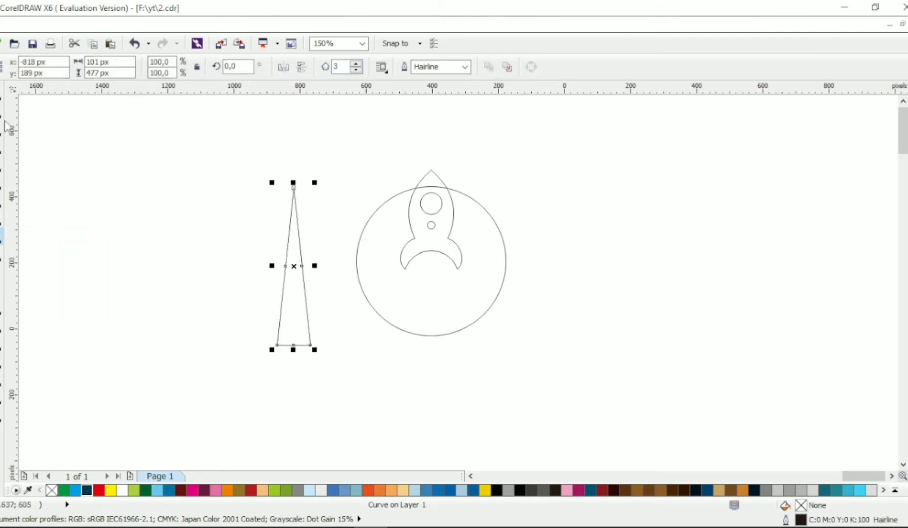
{"action": "left_click", "coordinate": [6, 112]}
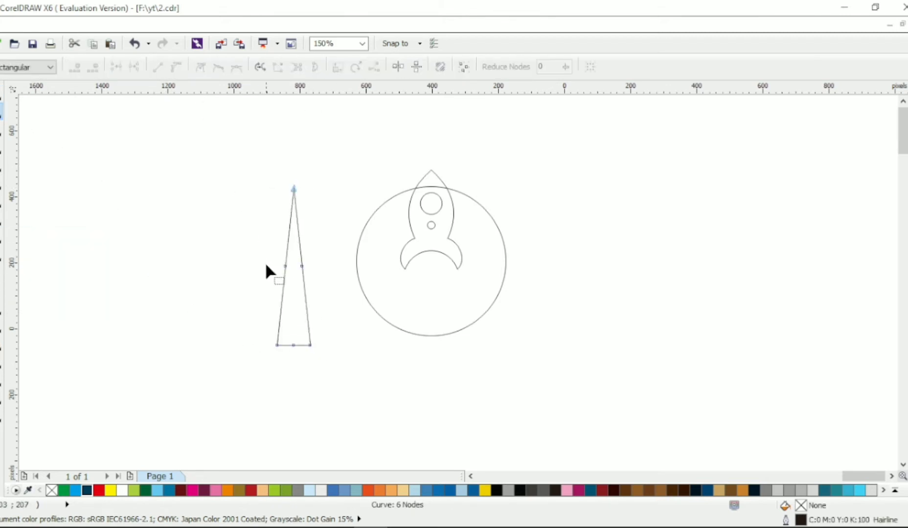
- Flip the triangle vertically, position its wide end at the rocket's base and scale it to about 71 × 334 px
{"action": "left_click", "coordinate": [5, 99]}
{"action": "left_click", "coordinate": [301, 67]}
{"action": "left_click_drag", "start_coordinate": [294, 204], "coordinate": [440, 280]}
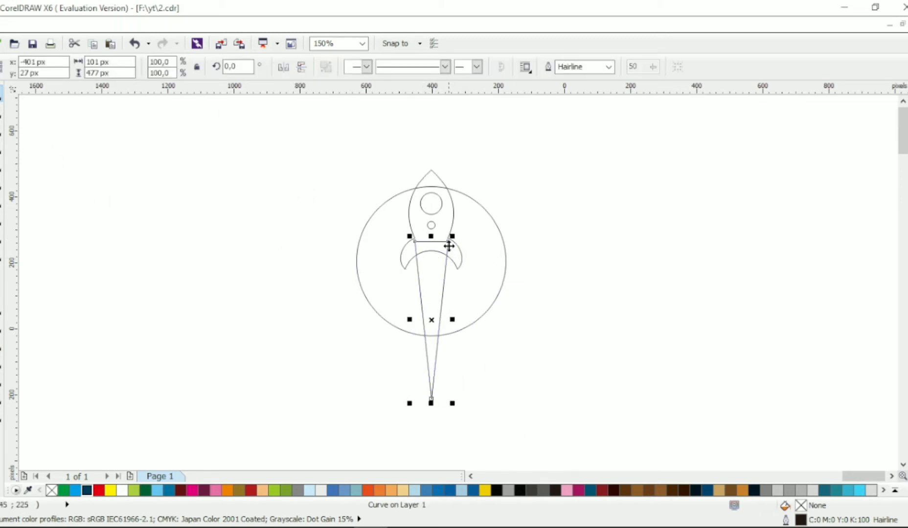
{"action": "left_click_drag", "start_coordinate": [455, 235], "coordinate": [429, 259]}
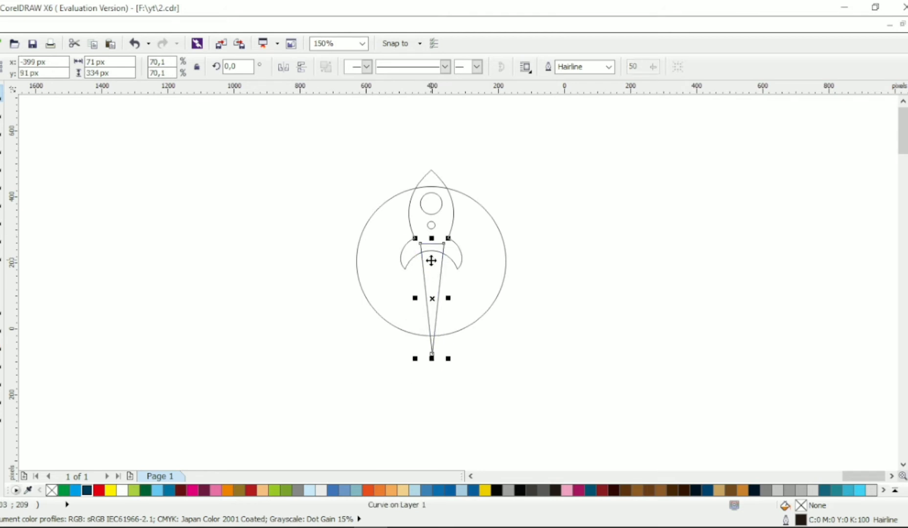
- Centre the triangular tail under the rocket and stretch it to about 412 px long
{"action": "scroll", "coordinate": [430, 259], "scroll_direction": "down", "scroll_amount": 1}
{"action": "left_click_drag", "start_coordinate": [434, 331], "coordinate": [431, 377]}
{"action": "left_click_drag", "start_coordinate": [543, 404], "coordinate": [235, 102]}
{"action": "left_click", "coordinate": [274, 197]}
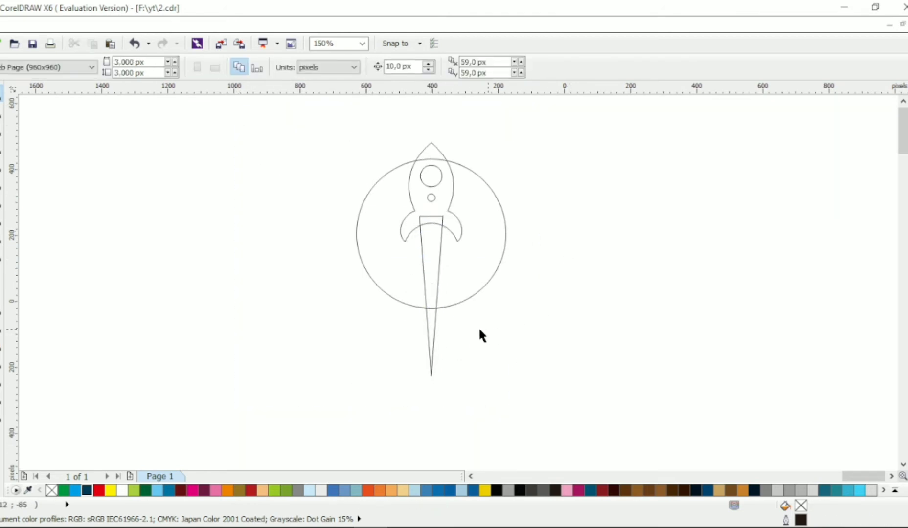
{"action": "left_click", "coordinate": [434, 337]}
{"action": "left_click_drag", "start_coordinate": [431, 379], "coordinate": [431, 354]}
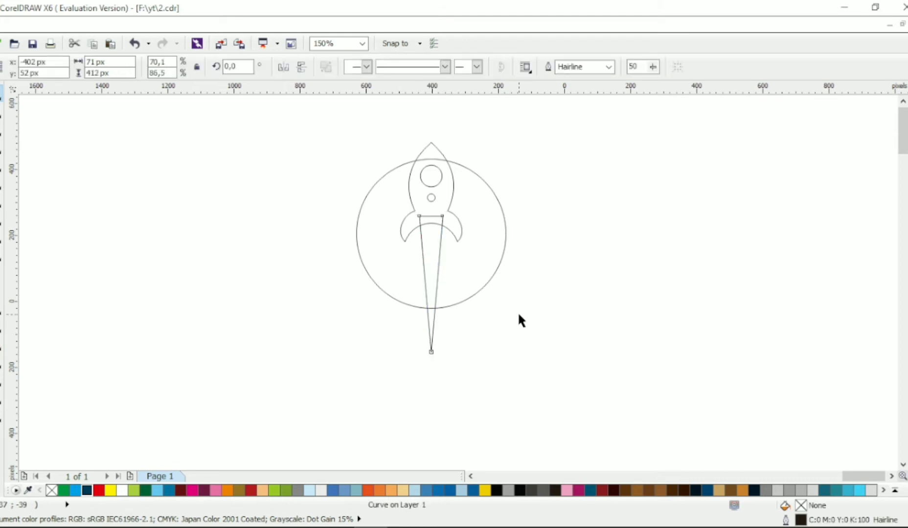
{"action": "left_click", "coordinate": [517, 312]}
- Set the large circle's outline width to 4.0 mm
{"action": "left_click", "coordinate": [504, 255]}
{"action": "left_click", "coordinate": [576, 67]}
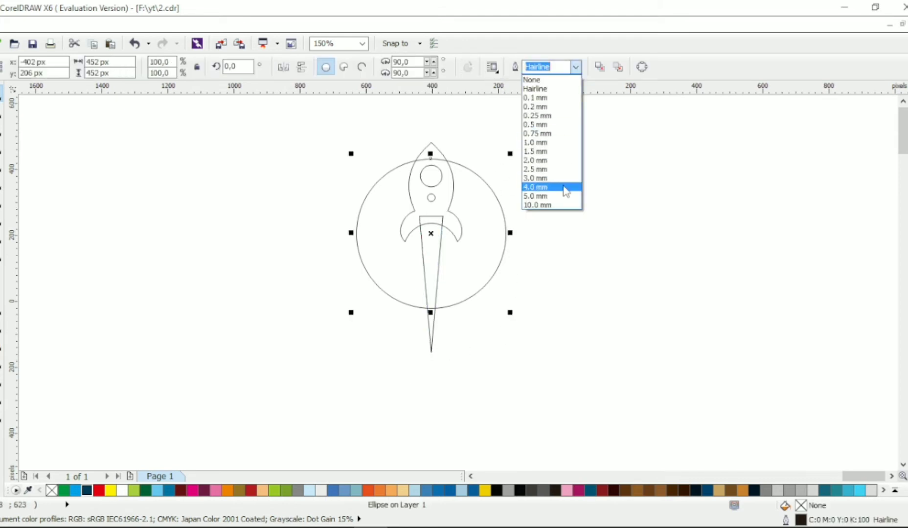
{"action": "left_click", "coordinate": [562, 186]}
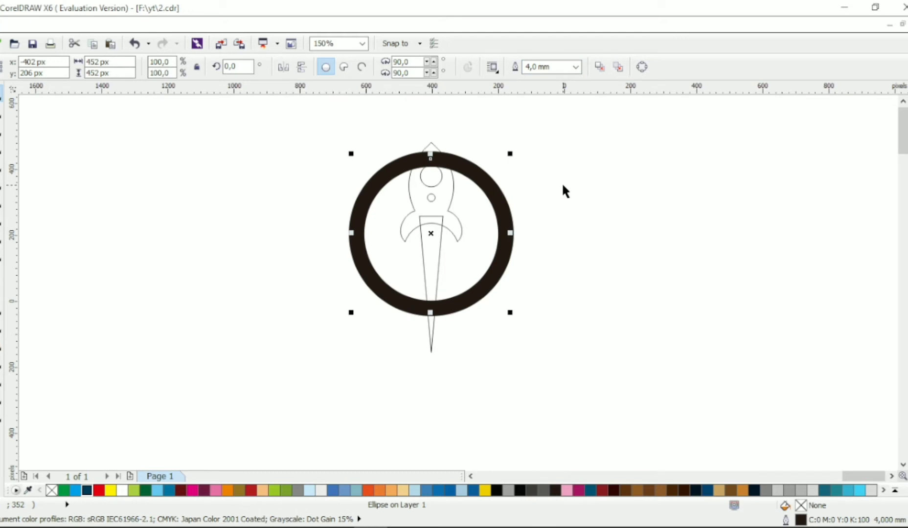
- Move the rocket and its tail upward together, and scale the rocket to about 131 × 212 px just above the ring
{"action": "scroll", "coordinate": [524, 227], "scroll_direction": "up", "scroll_amount": 1}
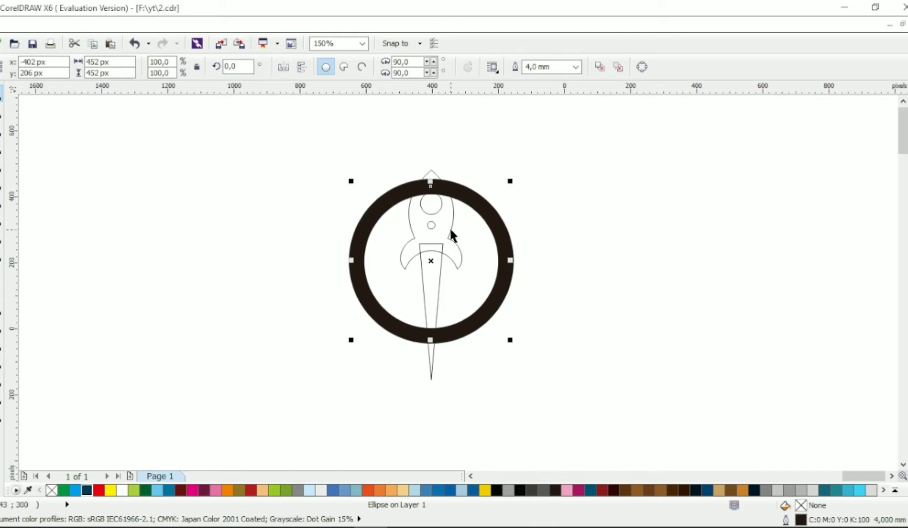
{"action": "left_click", "coordinate": [448, 229]}
{"action": "left_click", "coordinate": [434, 268], "text": "shift"}
{"action": "left_click_drag", "start_coordinate": [442, 234], "coordinate": [445, 152]}
{"action": "left_click", "coordinate": [476, 171]}
{"action": "left_click", "coordinate": [455, 172]}
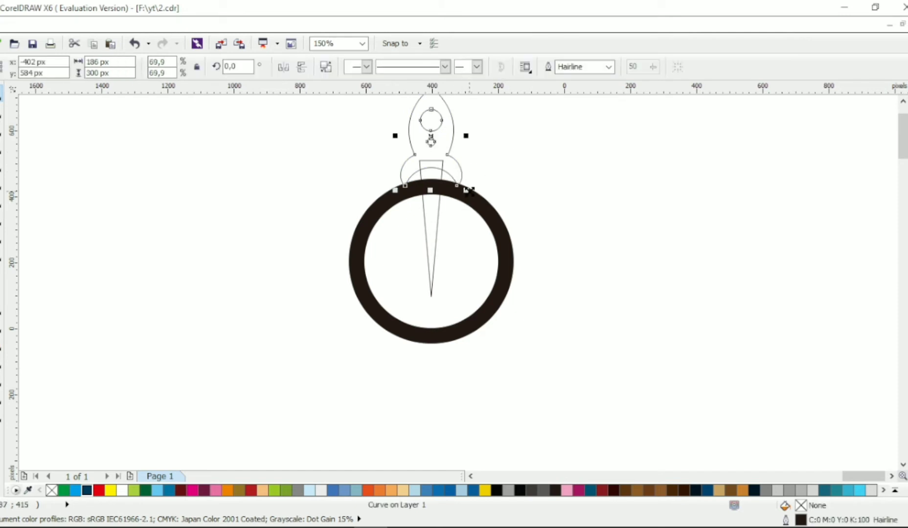
{"action": "mouse_move", "coordinate": [467, 191]}
{"action": "left_mouse_down"}
{"action": "mouse_move", "coordinate": [458, 176]}
{"action": "mouse_move", "coordinate": [442, 177]}
{"action": "left_mouse_up"}
{"action": "scroll", "coordinate": [466, 176], "scroll_direction": "up", "scroll_amount": 2}
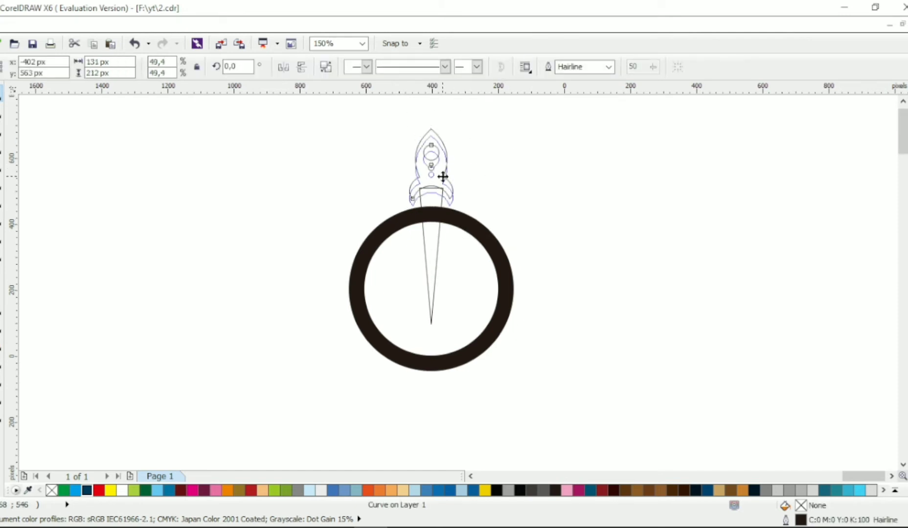
- Stretch the tail's pointed end down past the bottom of the ring, making it about 681 px long
{"action": "left_click", "coordinate": [430, 328]}
{"action": "left_click_drag", "start_coordinate": [429, 327], "coordinate": [428, 413]}
{"action": "left_click", "coordinate": [478, 368]}
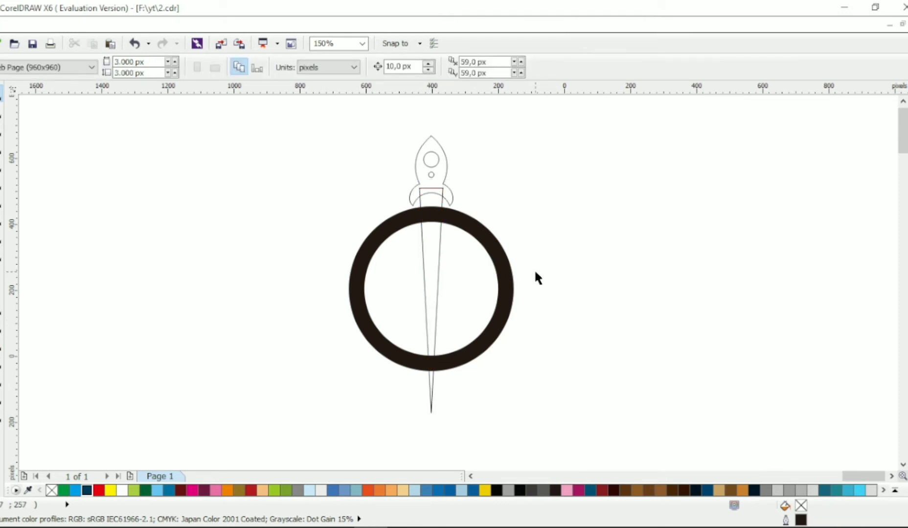
- Fill the triangular tail with Red and remove its outline
{"action": "left_click", "coordinate": [432, 258]}
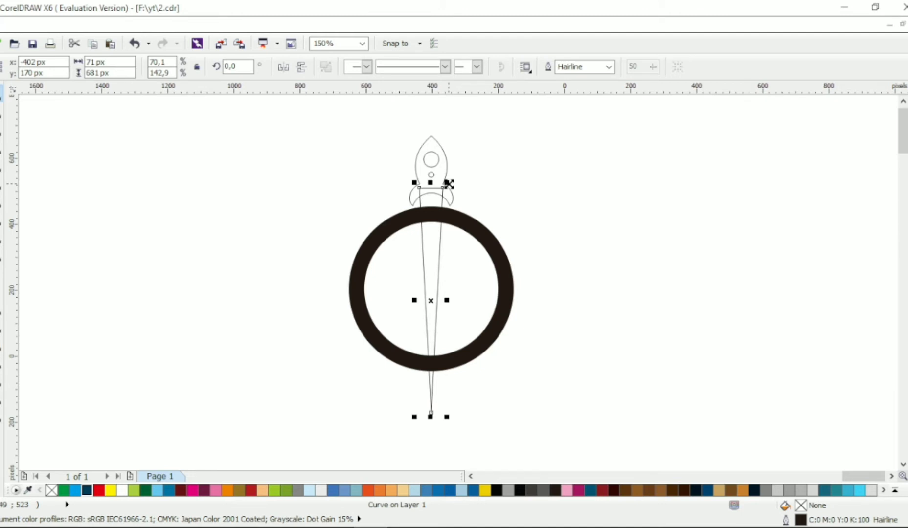
{"action": "left_click_drag", "start_coordinate": [449, 184], "coordinate": [491, 131]}
{"action": "key", "text": "ctrl+z"}
{"action": "left_click", "coordinate": [907, 229]}
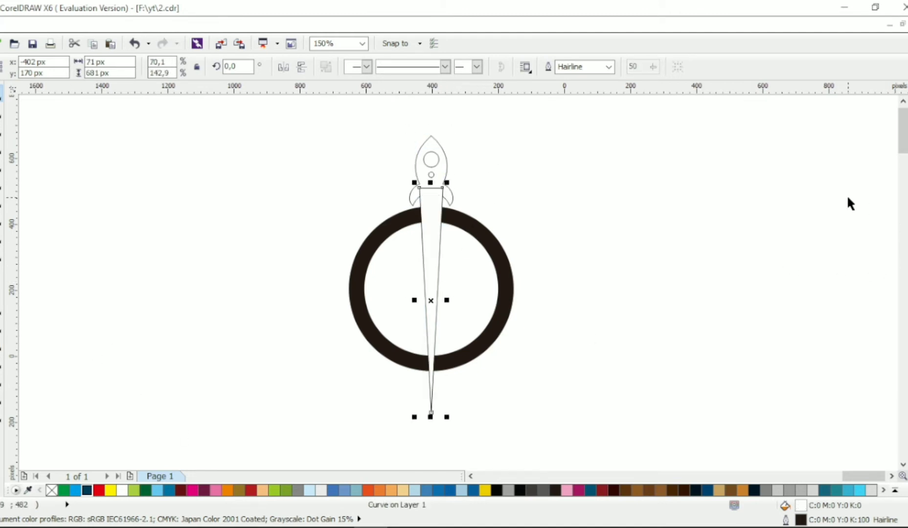
{"action": "left_click", "coordinate": [99, 490]}
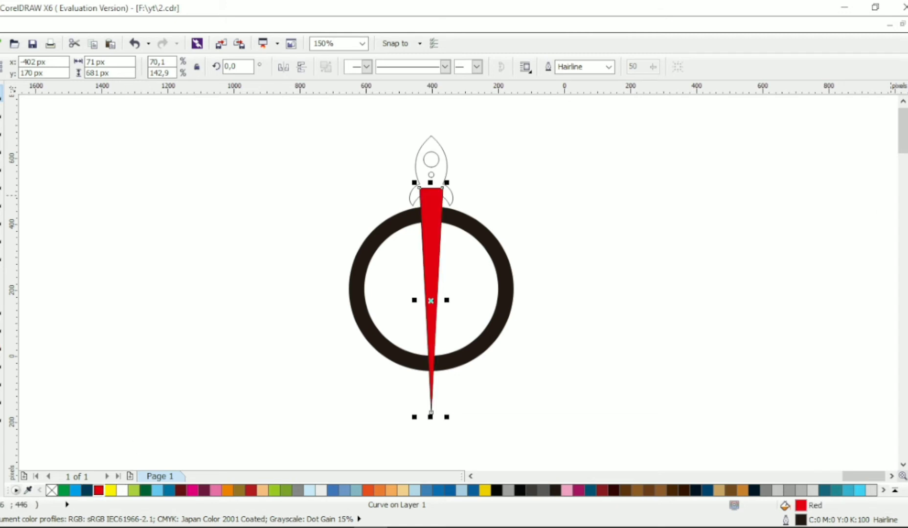
{"action": "right_click", "coordinate": [51, 490]}
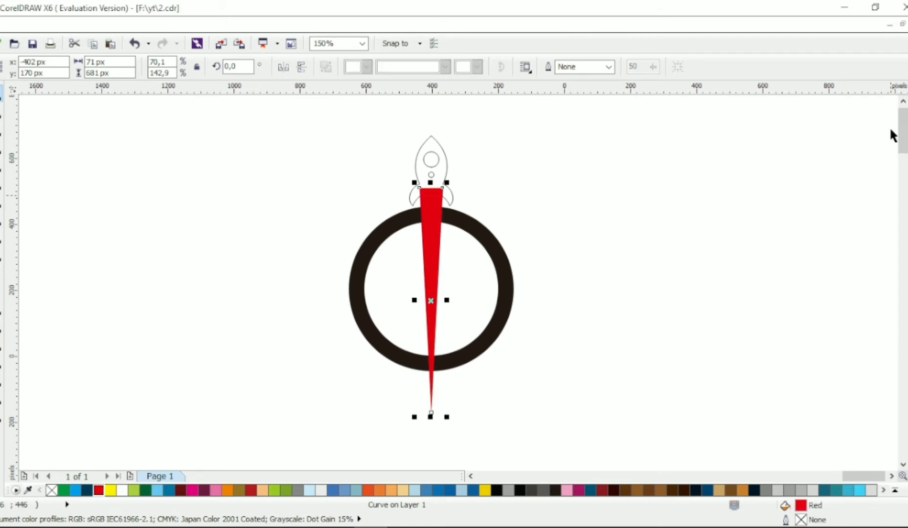
- Trim the rocket's shape out of the red tail and shift the rocket slightly upward to leave a small gap
{"action": "left_click", "coordinate": [444, 170]}
{"action": "left_click", "coordinate": [429, 247], "text": "shift"}
{"action": "left_click", "coordinate": [427, 67]}
{"action": "left_click", "coordinate": [464, 141]}
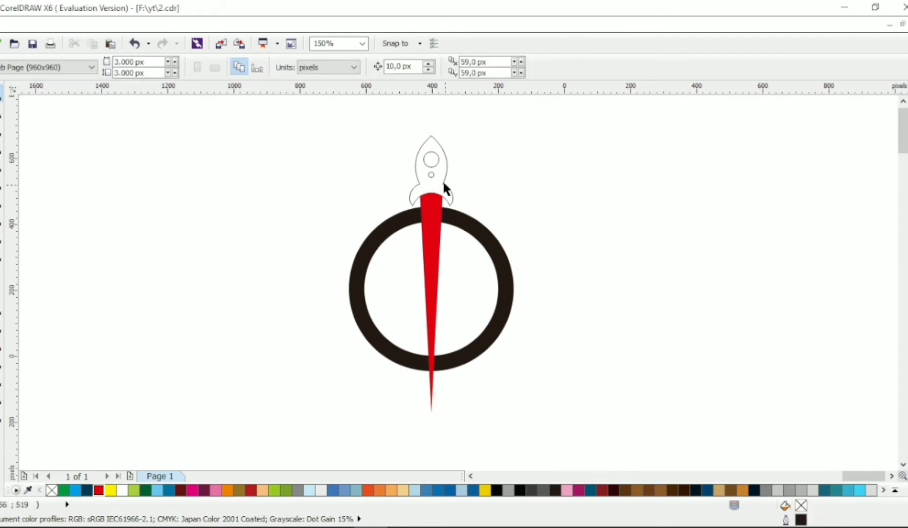
{"action": "left_click_drag", "start_coordinate": [443, 181], "coordinate": [444, 177]}
{"action": "left_click", "coordinate": [497, 180]}
- Apply a one-step outside contour with a 30 px offset to the red tail
{"action": "left_click", "coordinate": [432, 246]}
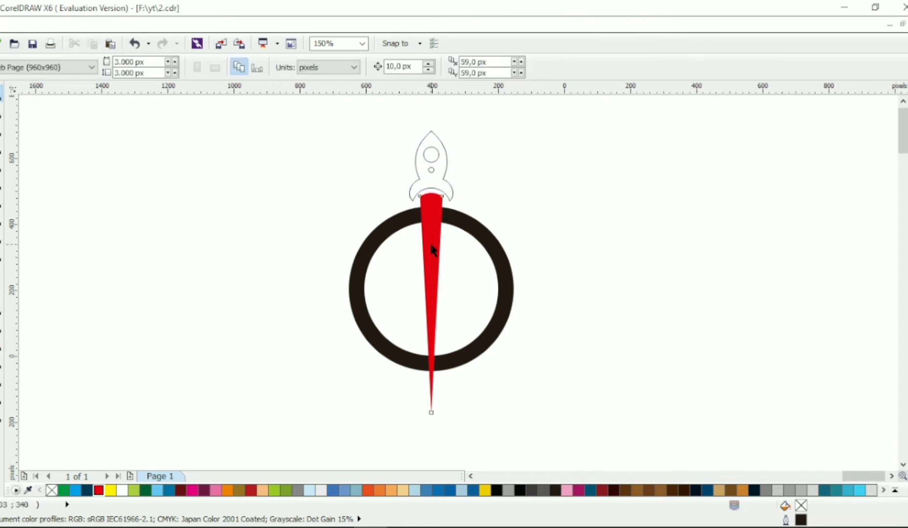
{"action": "left_click", "coordinate": [432, 250]}
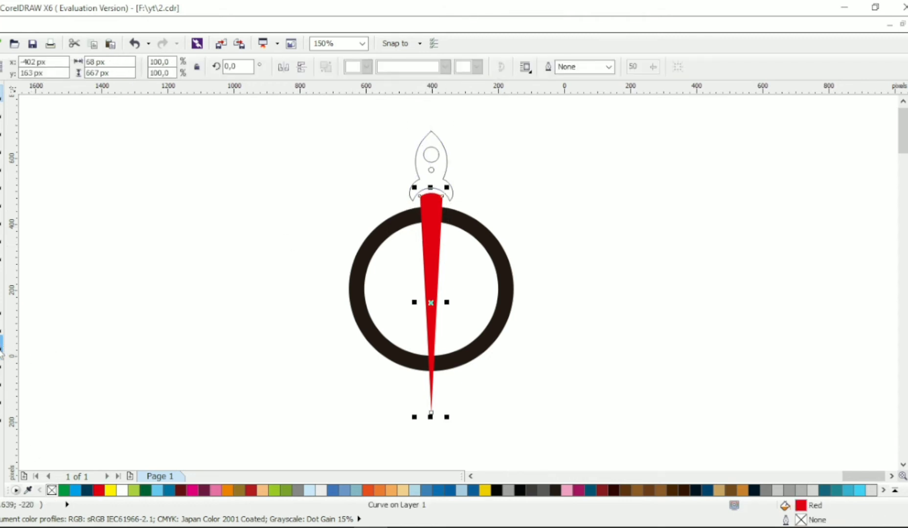
{"action": "left_click", "coordinate": [1, 352]}
{"action": "left_click", "coordinate": [41, 359]}
{"action": "left_click", "coordinate": [301, 67]}
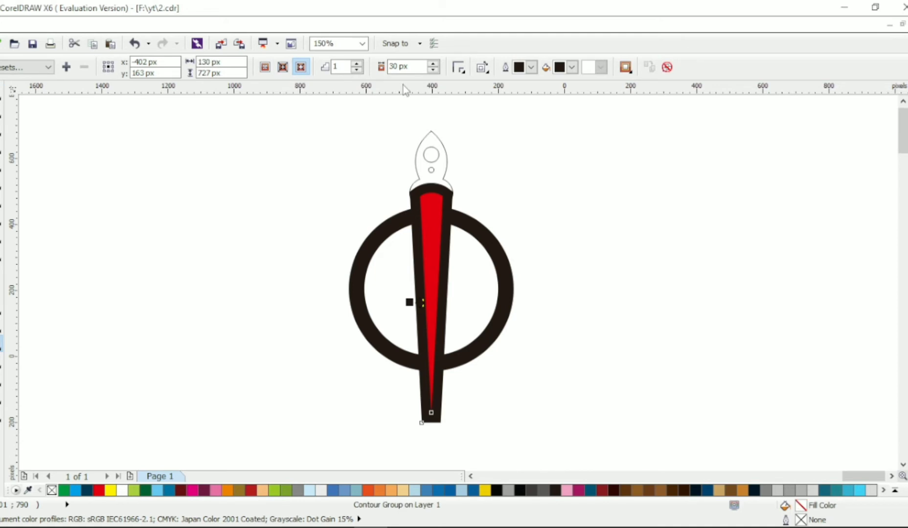
- Break the contour apart from the red tail and give it no fill with a black hairline outline
{"action": "left_click", "coordinate": [3, 97]}
{"action": "key", "text": "ctrl+k"}
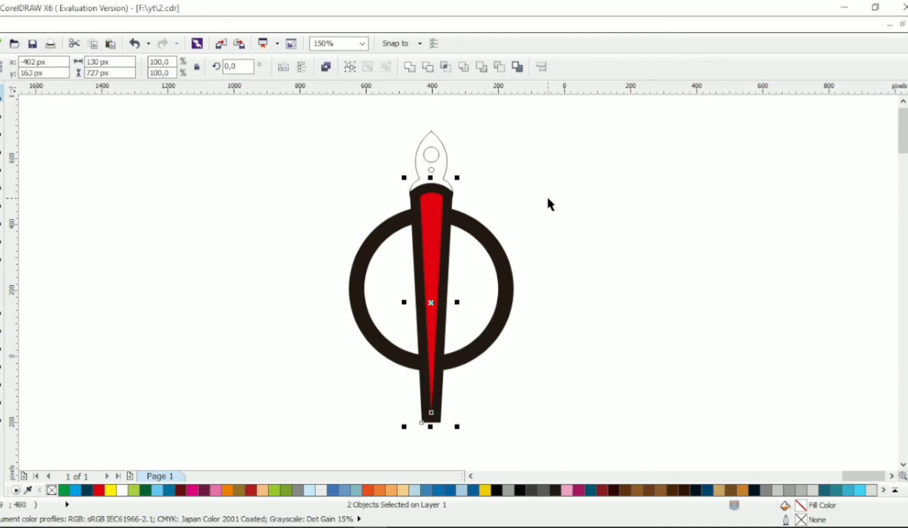
{"action": "left_click", "coordinate": [546, 195]}
{"action": "left_click", "coordinate": [448, 260]}
{"action": "key", "text": "Delete"}
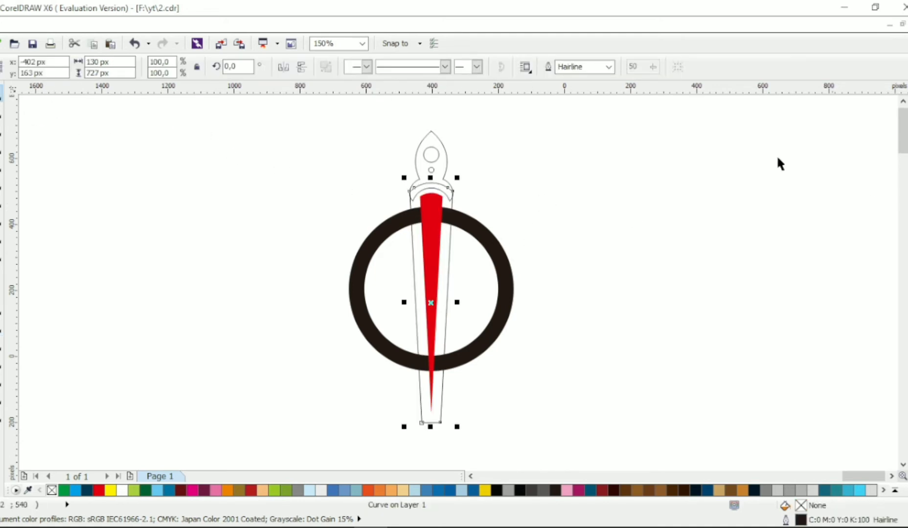
- Draw a three-sided polygon about 272 by 253 px over the upper part of the ring and convert it to curves
{"action": "left_click", "coordinate": [776, 155]}
{"action": "left_click", "coordinate": [405, 227]}
{"action": "key", "text": "ctrl+q"}
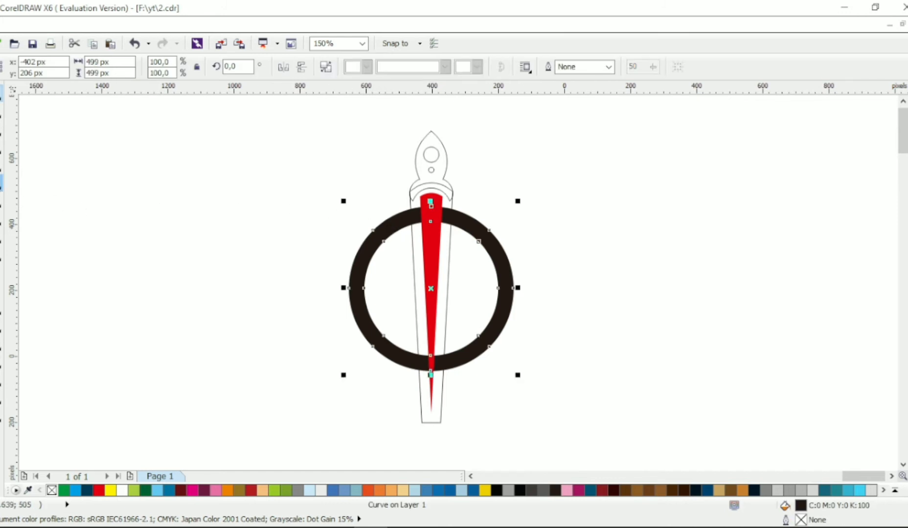
{"action": "key", "text": "F10"}
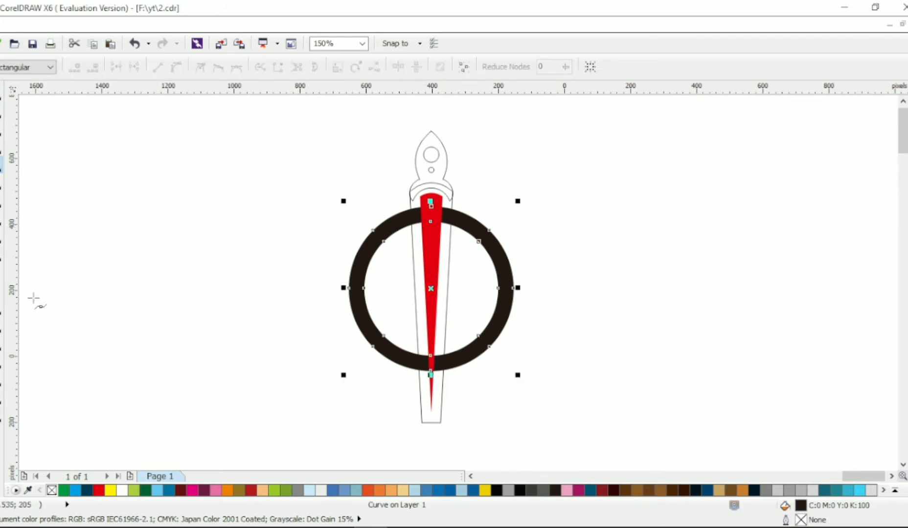
{"action": "left_click", "coordinate": [2, 238]}
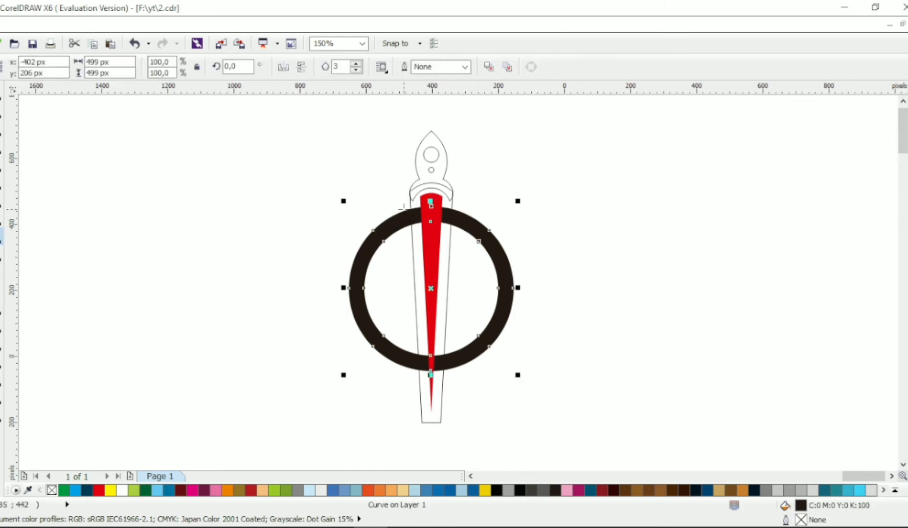
{"action": "mouse_move", "coordinate": [408, 207]}
{"action": "left_mouse_down"}
{"action": "mouse_move", "coordinate": [511, 330]}
{"action": "mouse_move", "coordinate": [501, 292]}
{"action": "left_mouse_up"}
{"action": "key", "text": "ctrl+q"}
- Remove the triangle's midpoint nodes, keeping only its three corners
{"action": "key", "text": "F10"}
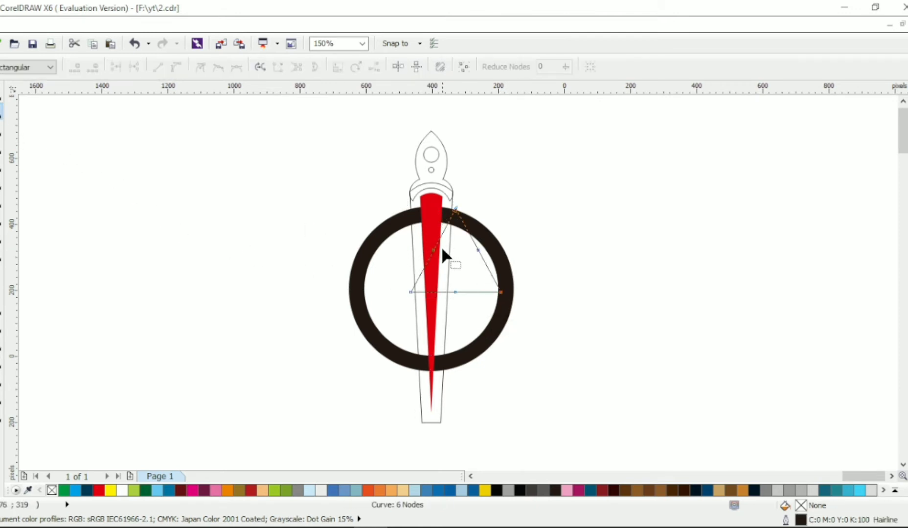
{"action": "left_click_drag", "start_coordinate": [423, 231], "coordinate": [483, 306]}
{"action": "key", "text": "Delete"}
{"action": "key", "text": "space"}
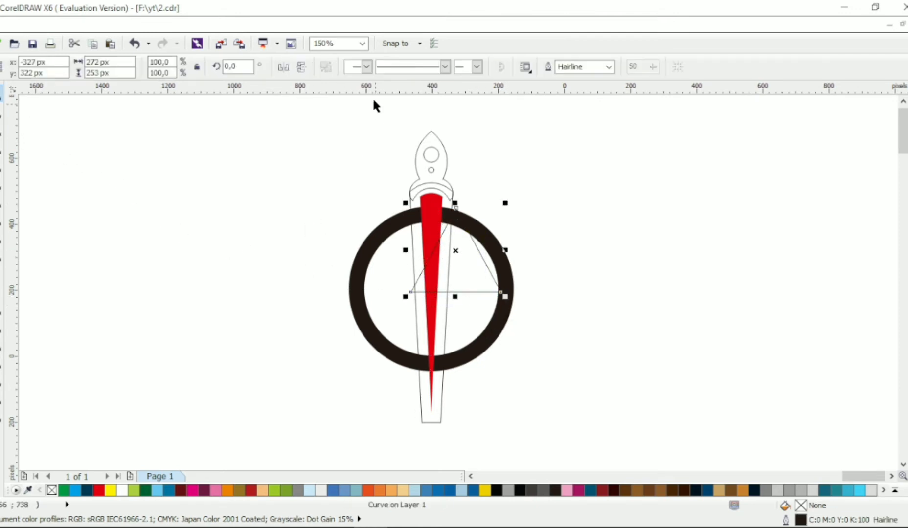
- Flip the triangle vertically and centre it horizontally on the ring
{"action": "left_click", "coordinate": [302, 67]}
{"action": "left_click", "coordinate": [498, 277], "text": "shift"}
{"action": "key", "text": "c"}
{"action": "left_click", "coordinate": [591, 231]}
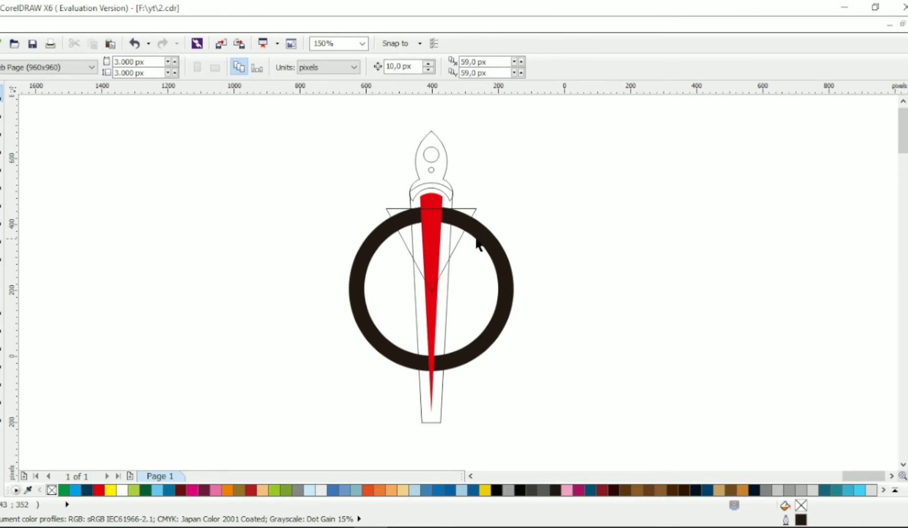
- Narrow the triangle symmetrically and stretch its tip down to the ring's lower edge, making it about 198 by 463 px
{"action": "left_click", "coordinate": [443, 268]}
{"action": "left_click_drag", "start_coordinate": [431, 295], "coordinate": [431, 351]}
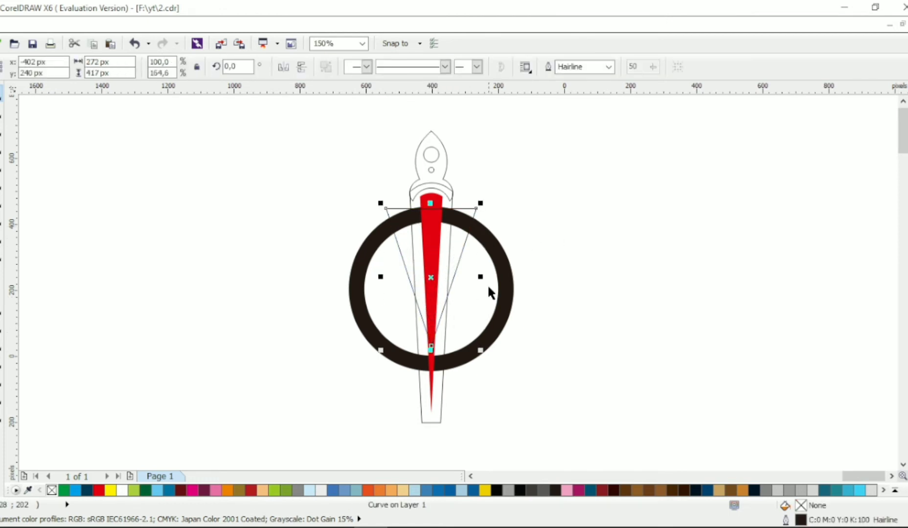
{"action": "left_click_drag", "start_coordinate": [480, 277], "coordinate": [466, 277]}
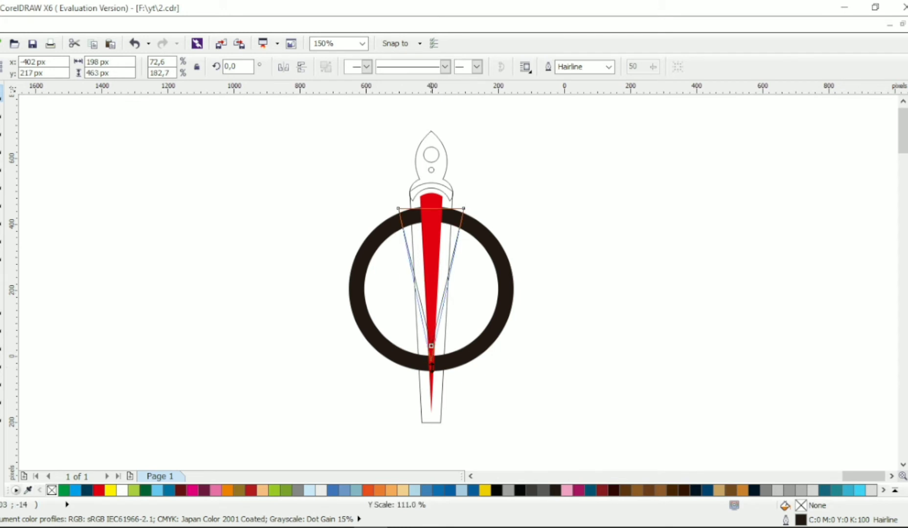
{"action": "left_click", "coordinate": [572, 273]}
- Draw a rectangle about 758 px wide over the rocket, trim the triangle's top edge with it, and delete the rectangle
{"action": "left_click", "coordinate": [2, 203]}
{"action": "left_click_drag", "start_coordinate": [314, 126], "coordinate": [565, 215]}
{"action": "left_click", "coordinate": [410, 249], "text": "shift"}
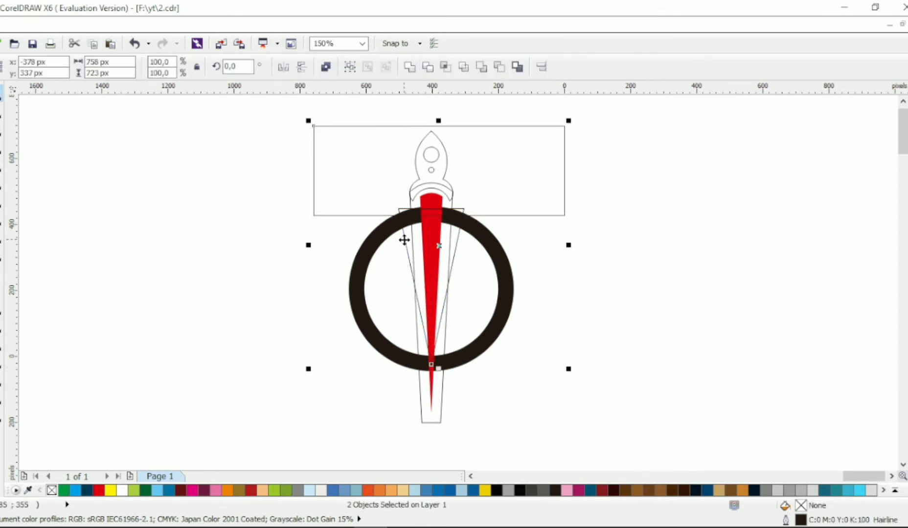
{"action": "left_click", "coordinate": [427, 67]}
{"action": "key", "text": "Delete"}
- Try to weld the triangle to the ring
{"action": "left_click", "coordinate": [454, 252]}
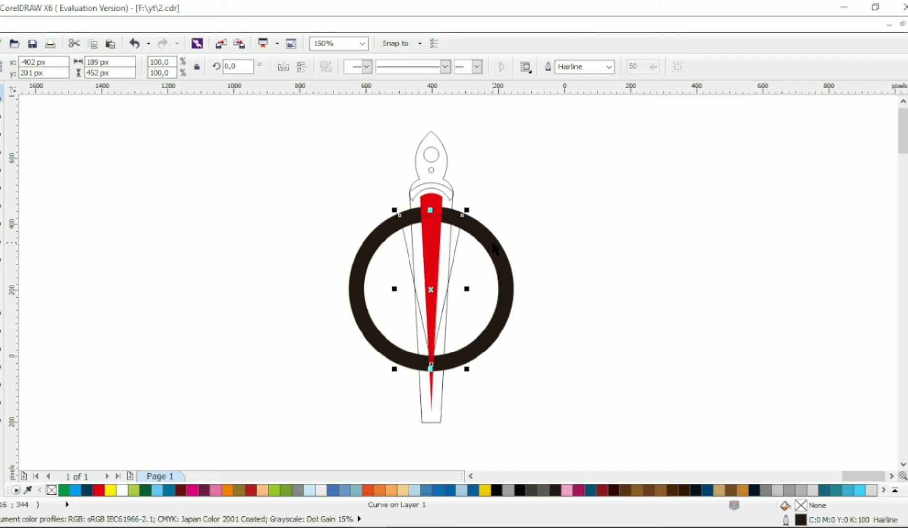
{"action": "left_click", "coordinate": [546, 243]}
{"action": "left_click", "coordinate": [455, 246]}
{"action": "left_click", "coordinate": [453, 218], "text": "shift"}
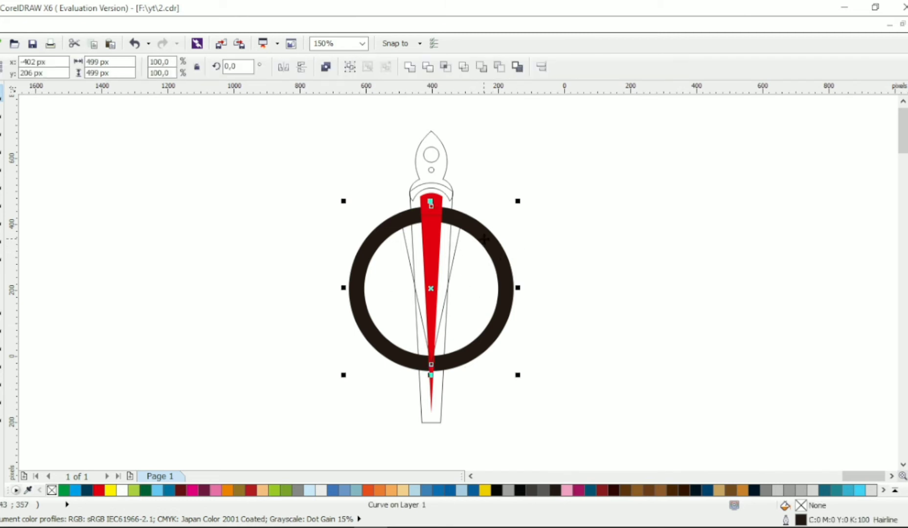
{"action": "left_click", "coordinate": [409, 67]}
{"action": "key", "text": "ctrl+z"}
{"action": "left_click", "coordinate": [520, 199]}
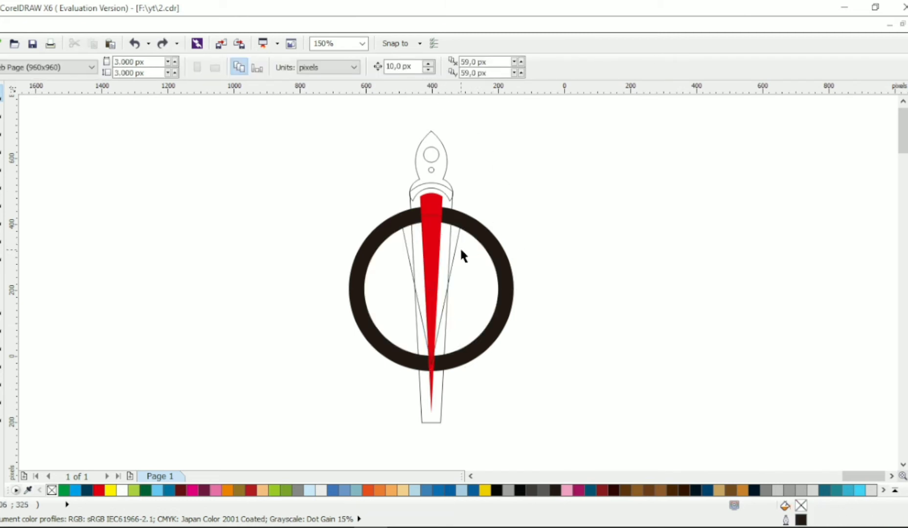
- Trim the tail's contour shape out of both the ring and the triangle
{"action": "left_click", "coordinate": [443, 325]}
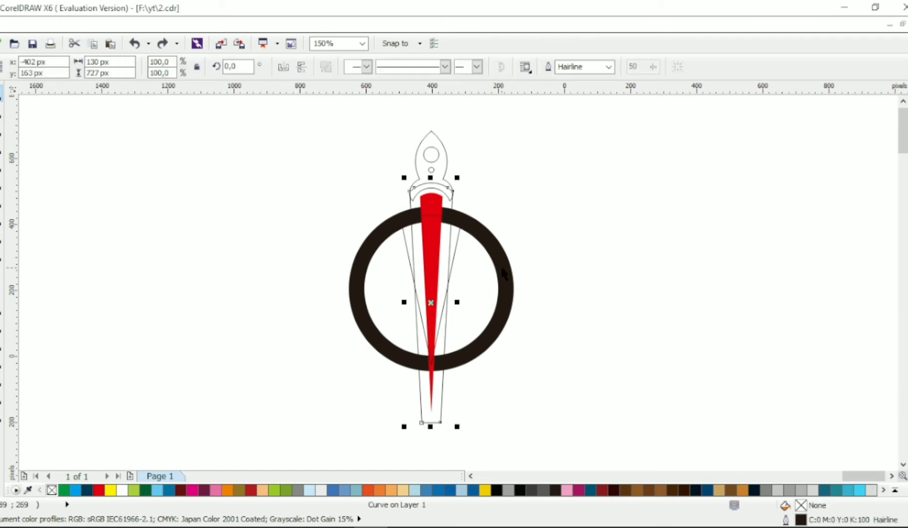
{"action": "left_click", "coordinate": [427, 67]}
{"action": "left_click", "coordinate": [463, 245]}
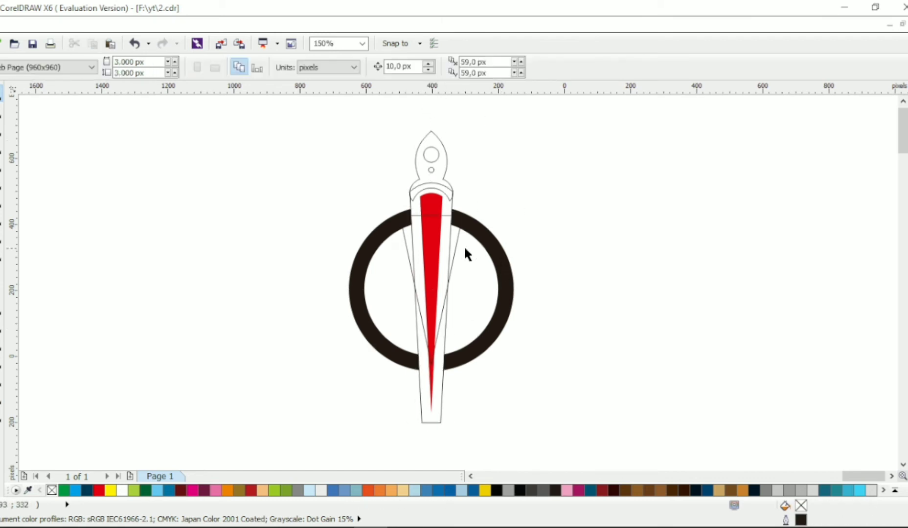
{"action": "left_click", "coordinate": [454, 239]}
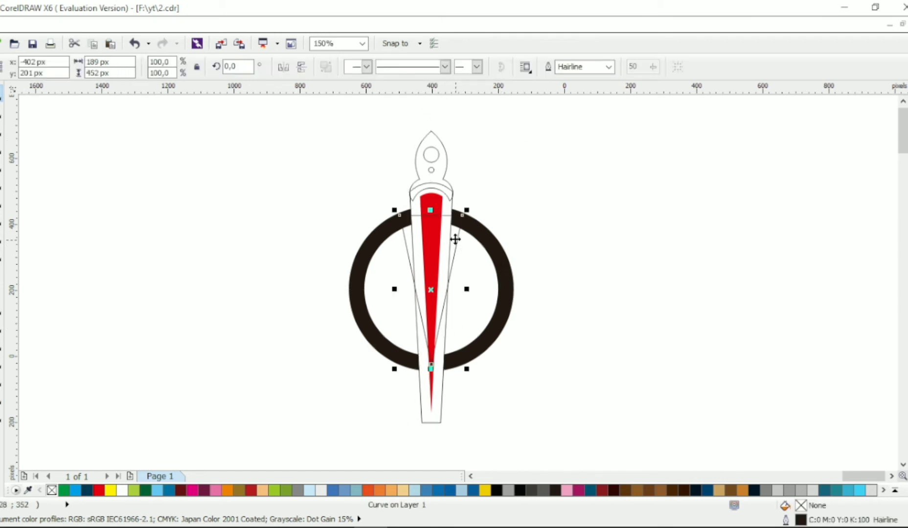
{"action": "left_click", "coordinate": [451, 213]}
{"action": "left_click", "coordinate": [456, 239], "text": "shift"}
{"action": "left_click", "coordinate": [427, 67]}
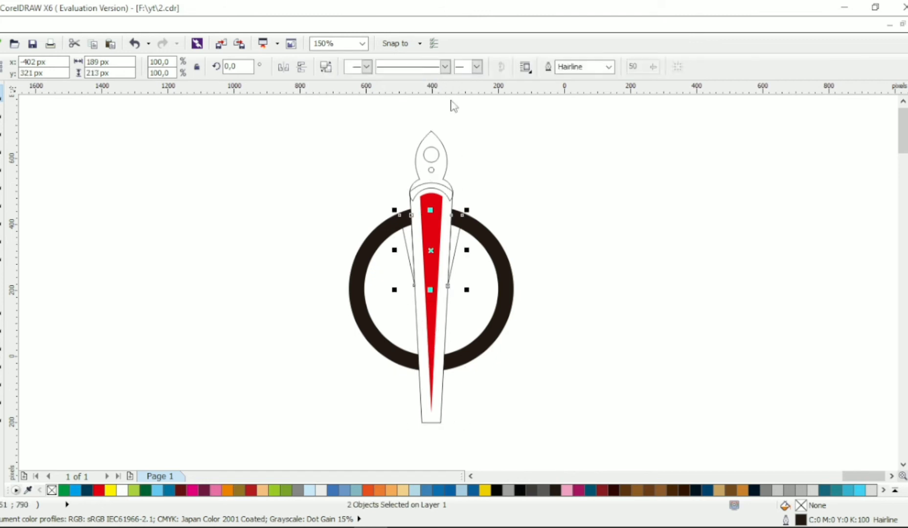
- Weld the remaining triangle pieces to the black ring
{"action": "left_click", "coordinate": [462, 243]}
{"action": "left_click", "coordinate": [454, 238]}
{"action": "left_click", "coordinate": [468, 221], "text": "shift"}
{"action": "left_click", "coordinate": [409, 67]}
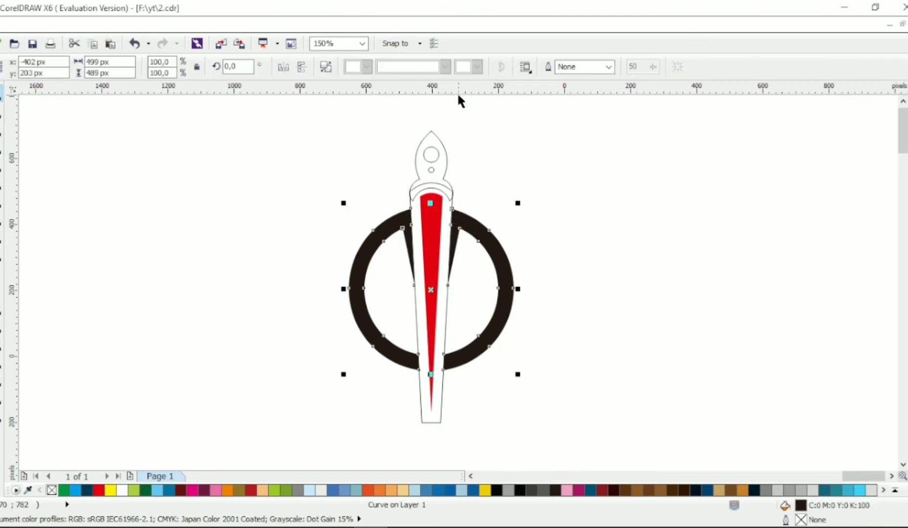
- Delete the leftover contour outline around the red tail
{"action": "left_click", "coordinate": [479, 266]}
{"action": "left_click", "coordinate": [447, 302]}
{"action": "key", "text": "Delete"}
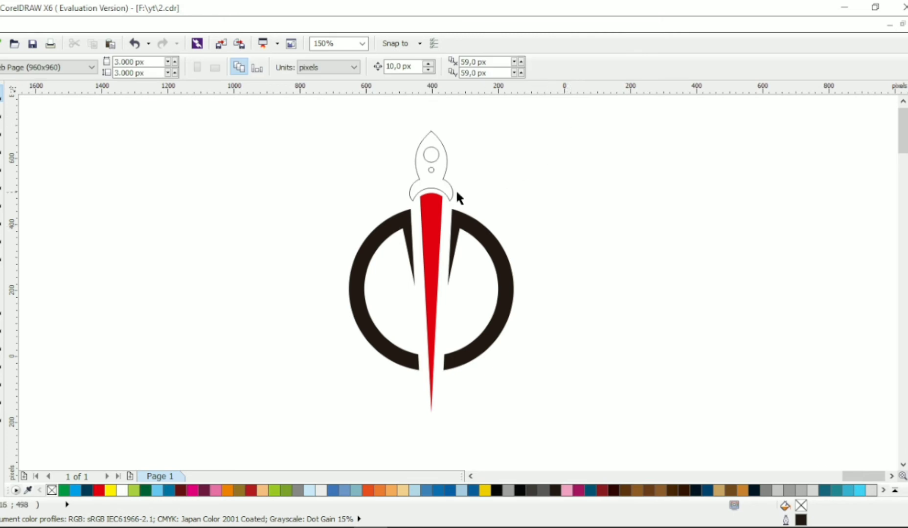
- Shorten the red tail slightly from its wide end to widen the gap below the rocket
{"action": "left_click", "coordinate": [423, 206]}
{"action": "left_click_drag", "start_coordinate": [430, 188], "coordinate": [431, 196]}
{"action": "left_click", "coordinate": [507, 187]}
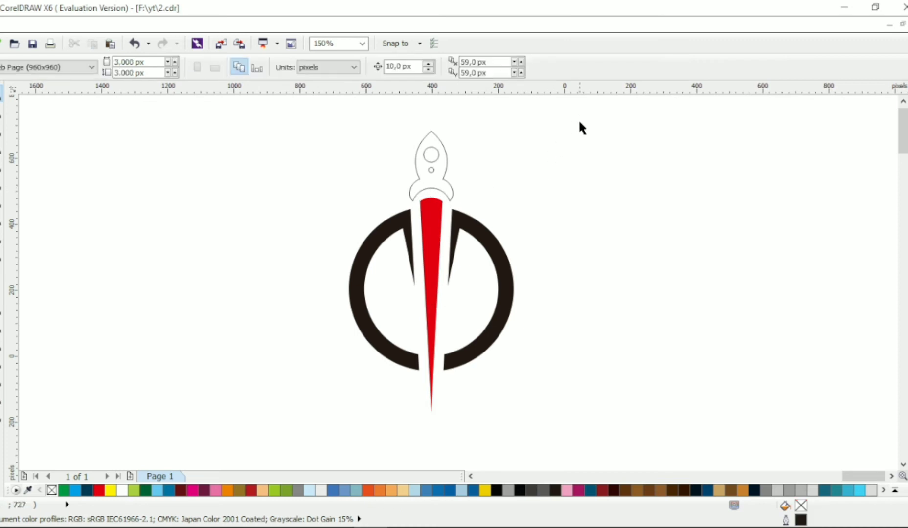
- Try to weld the rocket, tail and ring together
{"action": "left_click_drag", "start_coordinate": [579, 123], "coordinate": [292, 419]}
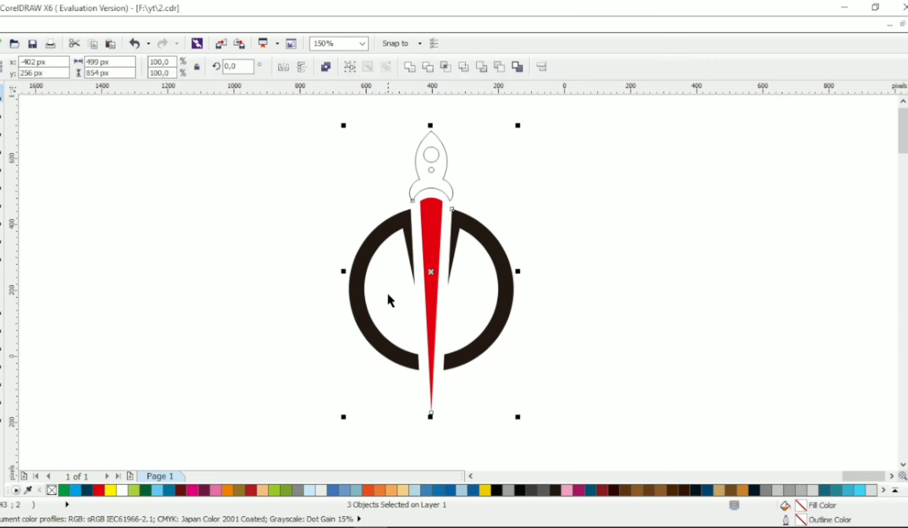
{"action": "left_click", "coordinate": [410, 67]}
{"action": "key", "text": "ctrl+z"}
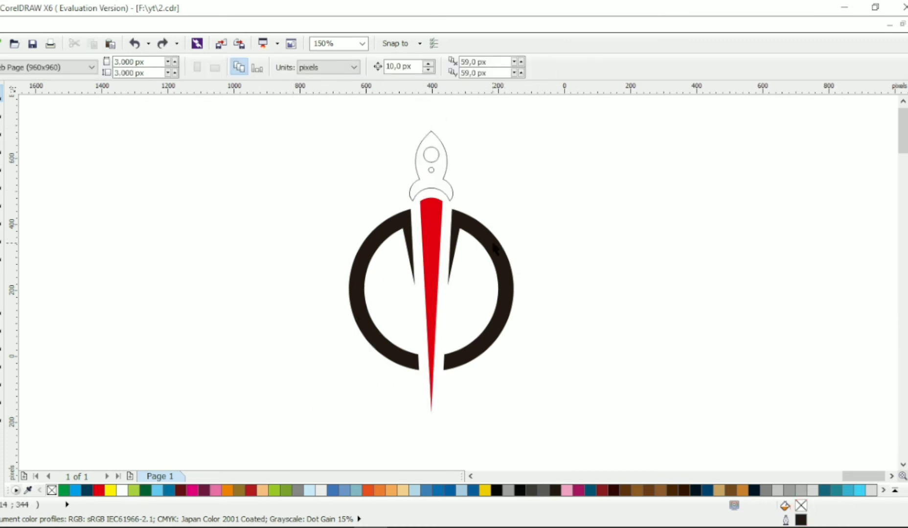
{"action": "left_click_drag", "start_coordinate": [569, 112], "coordinate": [308, 442]}
{"action": "key", "text": "Escape"}
- Shorten the red tail slightly at both its pointed tip and its wide end
{"action": "left_click", "coordinate": [433, 358]}
{"action": "left_click_drag", "start_coordinate": [431, 417], "coordinate": [432, 407]}
{"action": "left_click", "coordinate": [505, 349]}
{"action": "left_click", "coordinate": [432, 391]}
{"action": "left_click", "coordinate": [510, 324]}
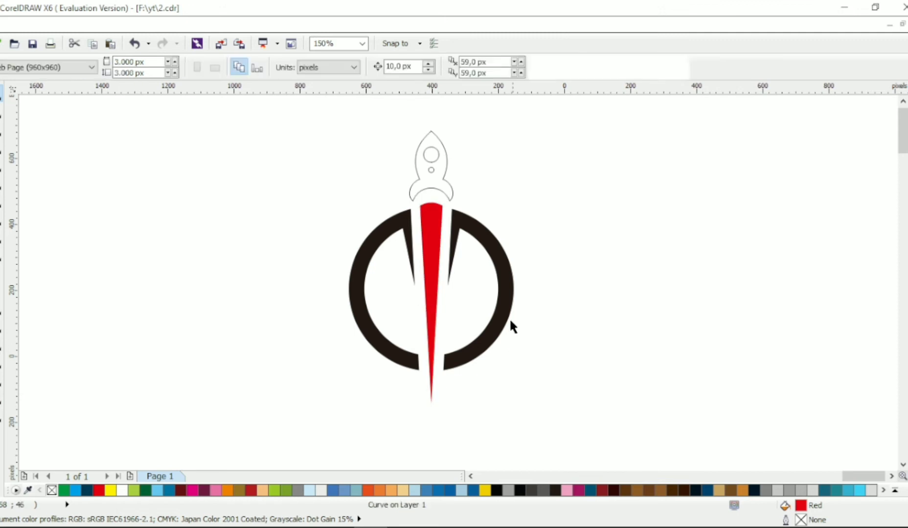
- Rotate and horizontally mirror the whole logo to a 135° rotation angle with the rocket pointing up to the right, and shift it slightly left
{"action": "left_click_drag", "start_coordinate": [589, 116], "coordinate": [296, 434]}
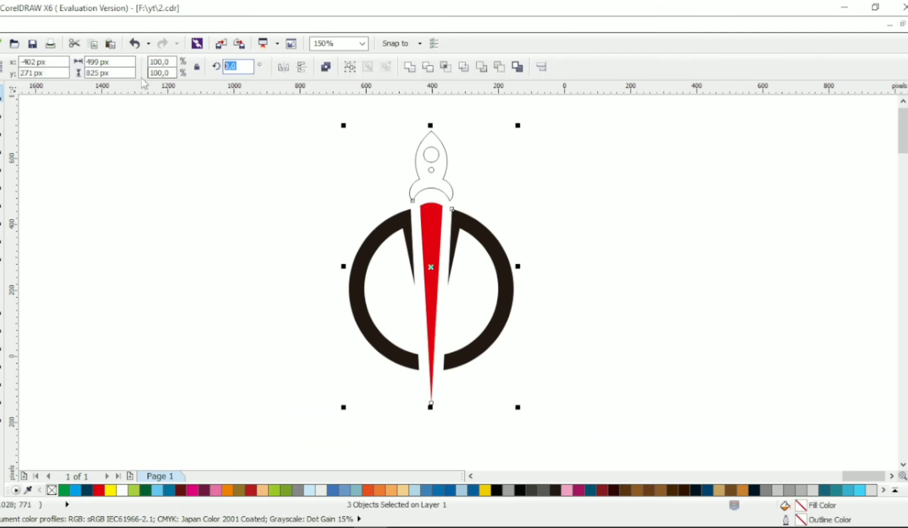
{"action": "type", "text": "135"}
{"action": "key", "text": "Return"}
{"action": "left_click", "coordinate": [283, 67]}
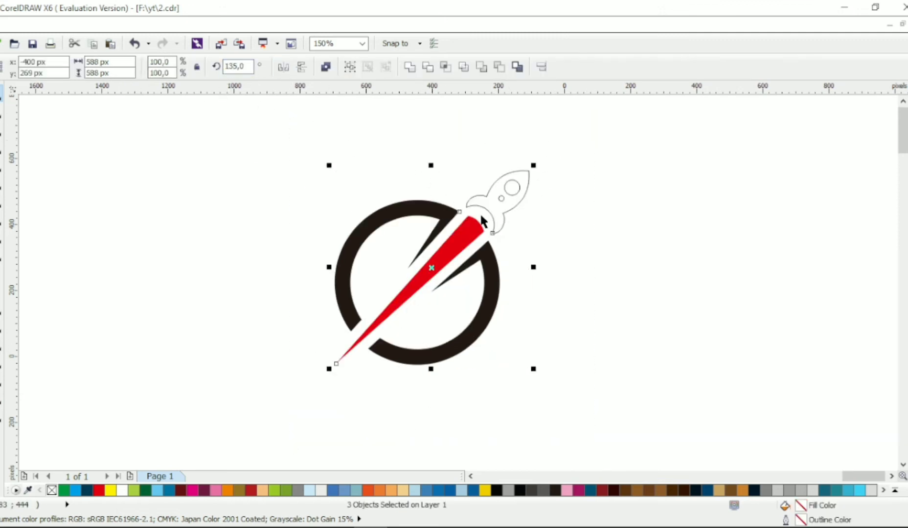
{"action": "left_click_drag", "start_coordinate": [482, 221], "coordinate": [468, 221]}
{"action": "left_click", "coordinate": [542, 203]}
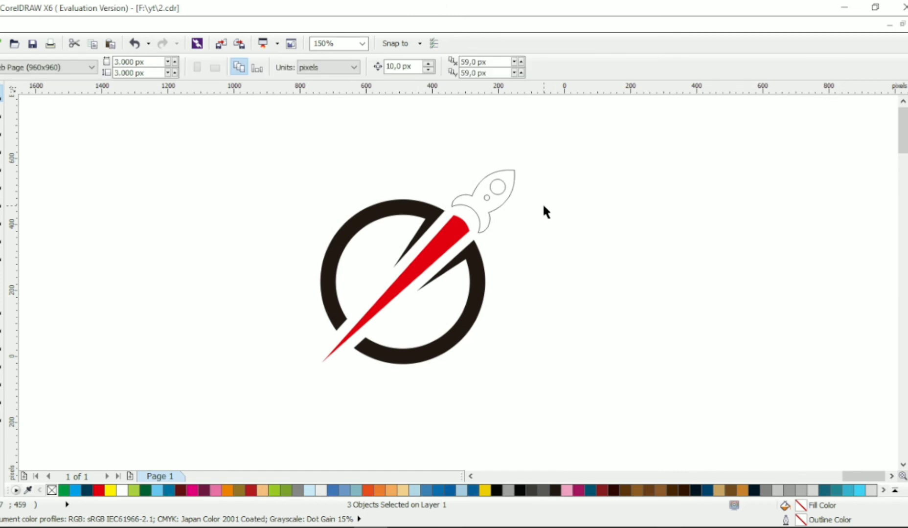
- Break the rocket apart so its body and two window circles become separate objects
{"action": "left_click", "coordinate": [475, 262]}
{"action": "left_click", "coordinate": [482, 221], "text": "shift"}
{"action": "left_click", "coordinate": [495, 194]}
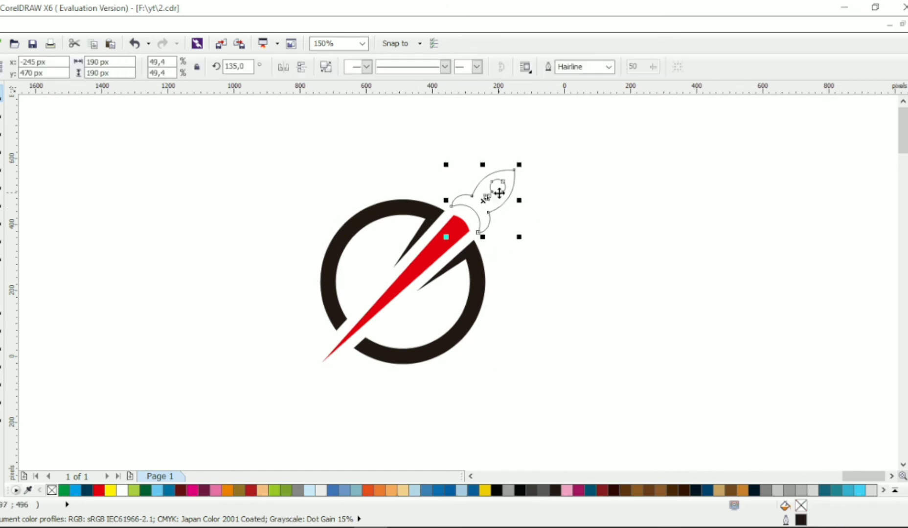
{"action": "left_click", "coordinate": [326, 67]}
{"action": "left_click", "coordinate": [481, 239]}
- Weld the rocket's body to the black ring
{"action": "left_click", "coordinate": [480, 231]}
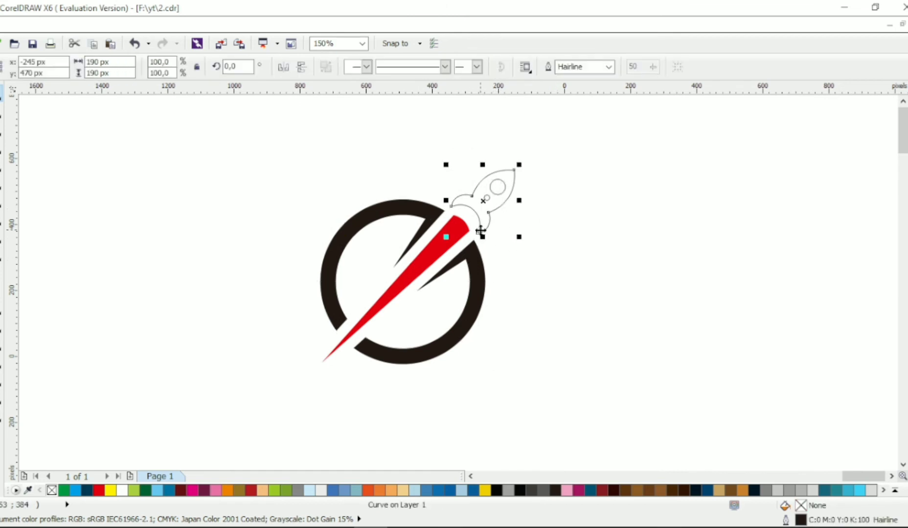
{"action": "left_click", "coordinate": [483, 272], "text": "shift"}
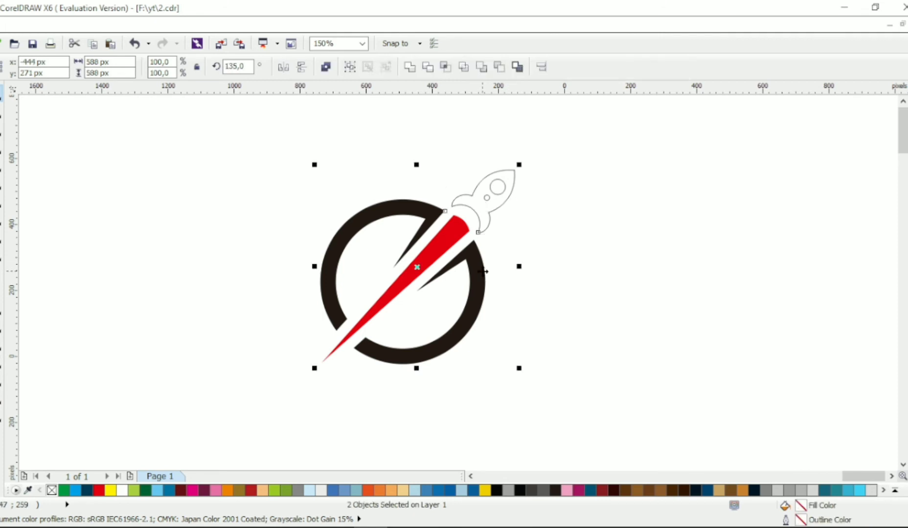
{"action": "left_click", "coordinate": [409, 67]}
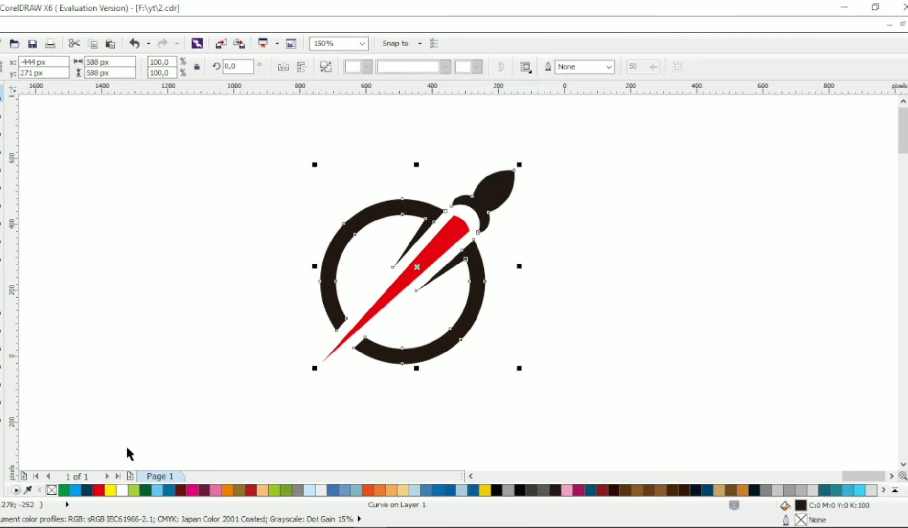
- Fill the welded ring and rocket with a linear gradient from dark red at the ring's lower left to Red at the rocket's nose
{"action": "left_click", "coordinate": [181, 491]}
{"action": "left_click", "coordinate": [2, 415]}
{"action": "mouse_move", "coordinate": [344, 333]}
{"action": "left_mouse_down"}
{"action": "mouse_move", "coordinate": [519, 183]}
{"action": "mouse_move", "coordinate": [511, 175]}
{"action": "left_mouse_up"}
{"action": "left_click", "coordinate": [99, 491]}
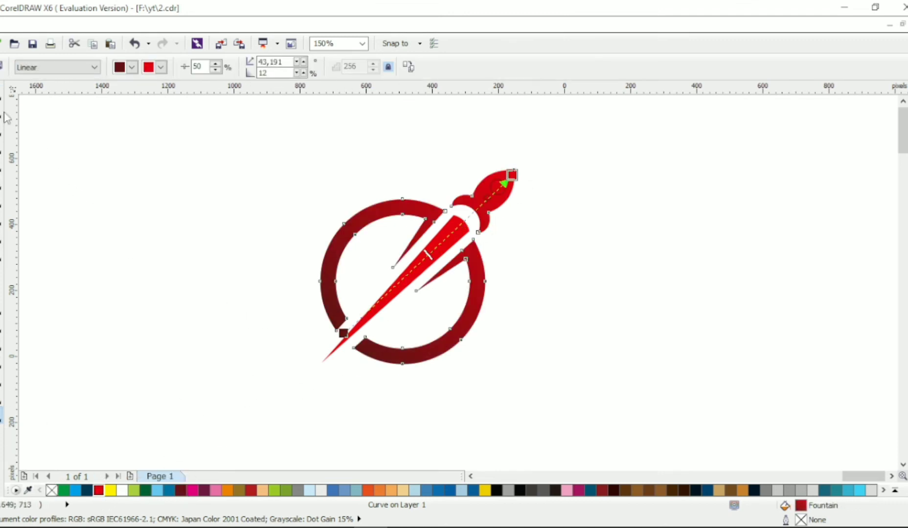
- Fill the tail with a linear gradient from Red at its pointed end to yellow near the rocket
{"action": "left_click", "coordinate": [2, 96]}
{"action": "left_click", "coordinate": [1, 415]}
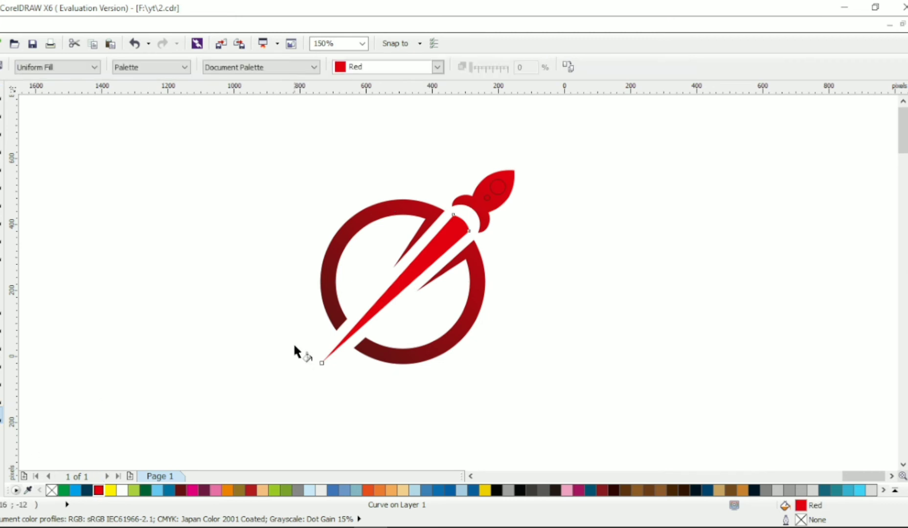
{"action": "mouse_move", "coordinate": [354, 319]}
{"action": "left_mouse_down"}
{"action": "mouse_move", "coordinate": [480, 202]}
{"action": "mouse_move", "coordinate": [488, 221]}
{"action": "left_mouse_up"}
{"action": "left_click", "coordinate": [110, 491]}
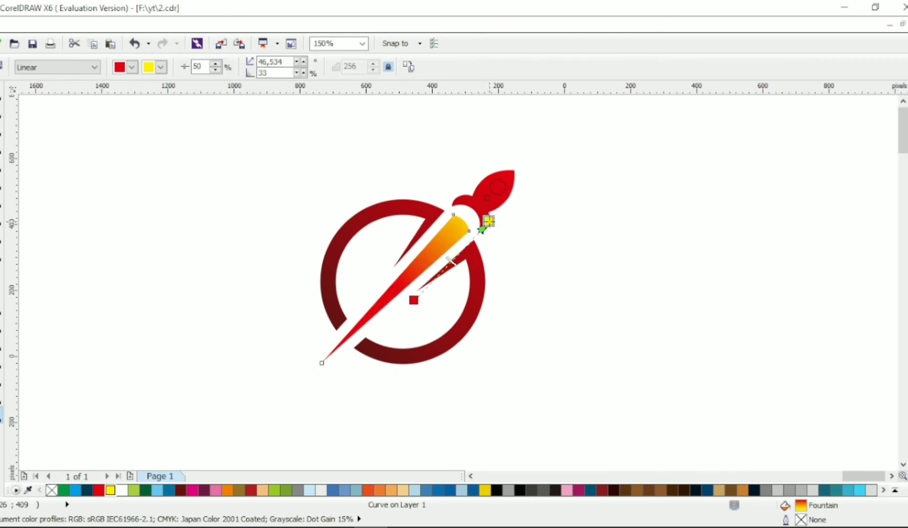
- Weld the rocket's two window circles into one object
{"action": "left_click", "coordinate": [2, 92]}
{"action": "left_click", "coordinate": [137, 181]}
{"action": "left_click_drag", "start_coordinate": [564, 163], "coordinate": [461, 221]}
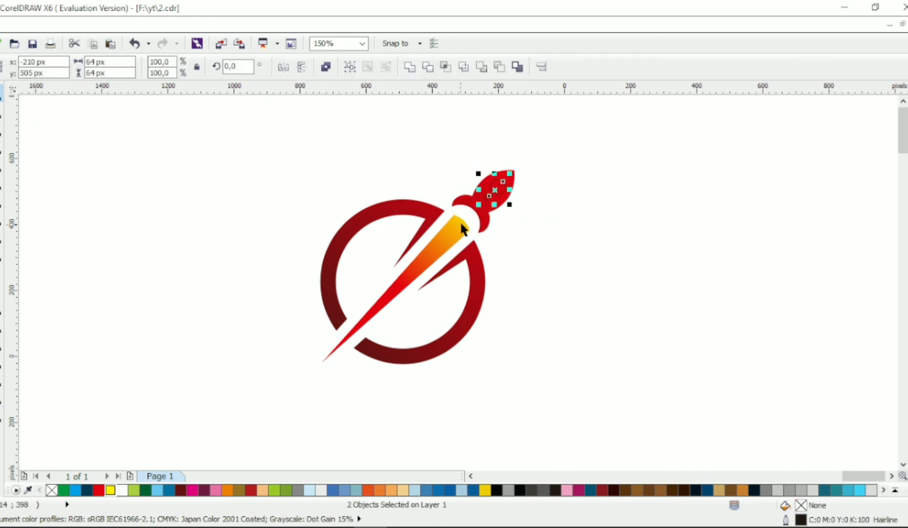
{"action": "left_click", "coordinate": [414, 70]}
- Trim the window circles out of the rocket's body and fill them white with no outline
{"action": "left_click", "coordinate": [483, 210], "text": "shift"}
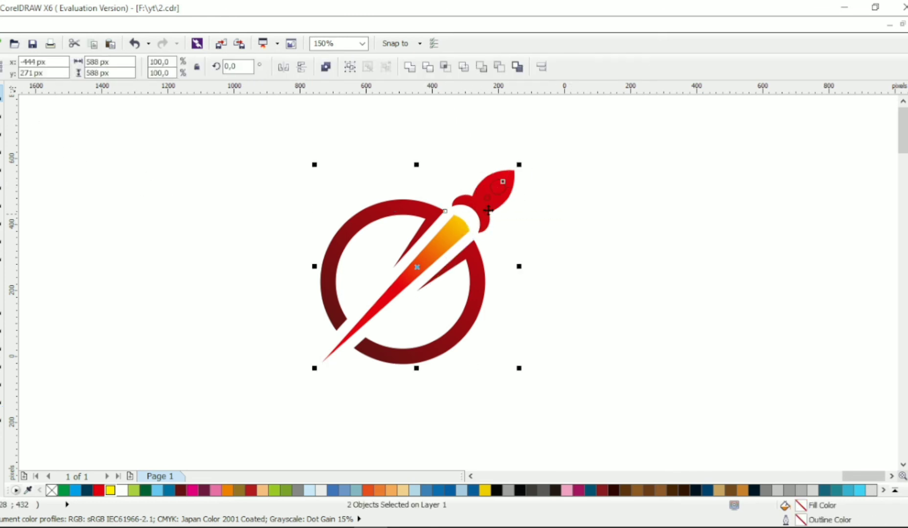
{"action": "left_click", "coordinate": [426, 69]}
{"action": "mouse_move", "coordinate": [561, 157]}
{"action": "left_mouse_down"}
{"action": "mouse_move", "coordinate": [519, 174]}
{"action": "mouse_move", "coordinate": [469, 234]}
{"action": "left_mouse_up"}
{"action": "left_click", "coordinate": [652, 245]}
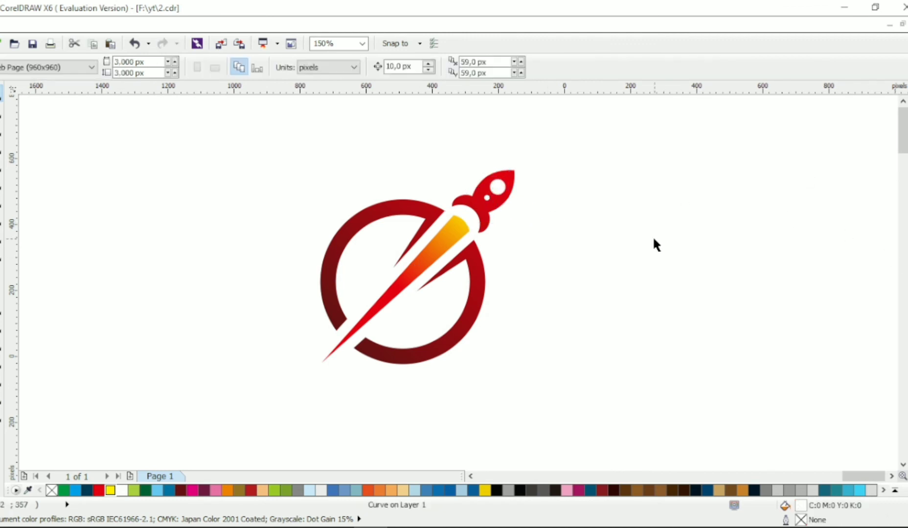
- Group the ring, rocket and tail, then scale the group to about 386 px square and move it slightly up and left
{"action": "left_click_drag", "start_coordinate": [594, 137], "coordinate": [197, 401]}
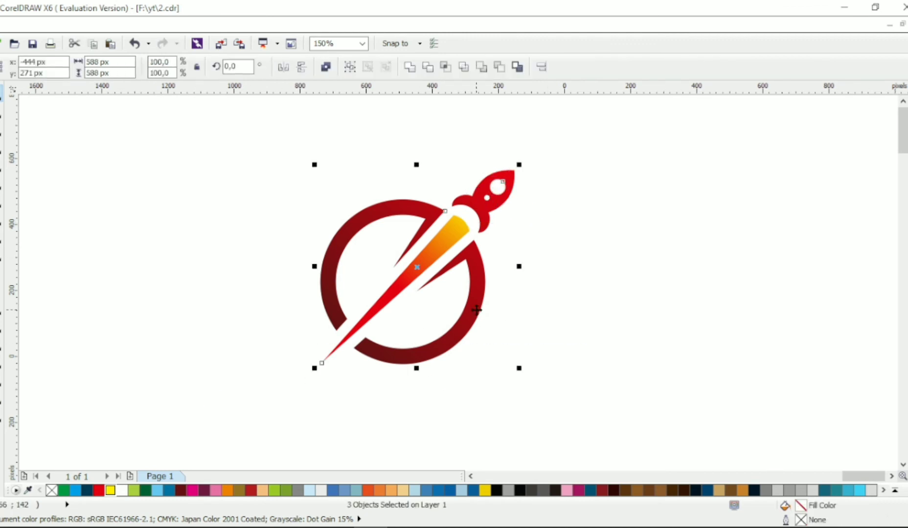
{"action": "key", "text": "ctrl+g"}
{"action": "left_click_drag", "start_coordinate": [519, 165], "coordinate": [484, 199]}
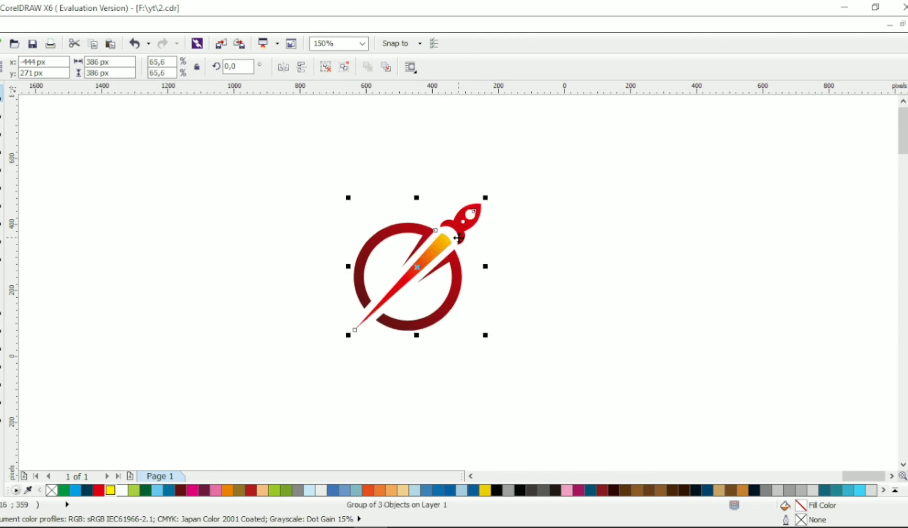
{"action": "left_click_drag", "start_coordinate": [457, 237], "coordinate": [461, 218]}
{"action": "key", "text": "Escape"}
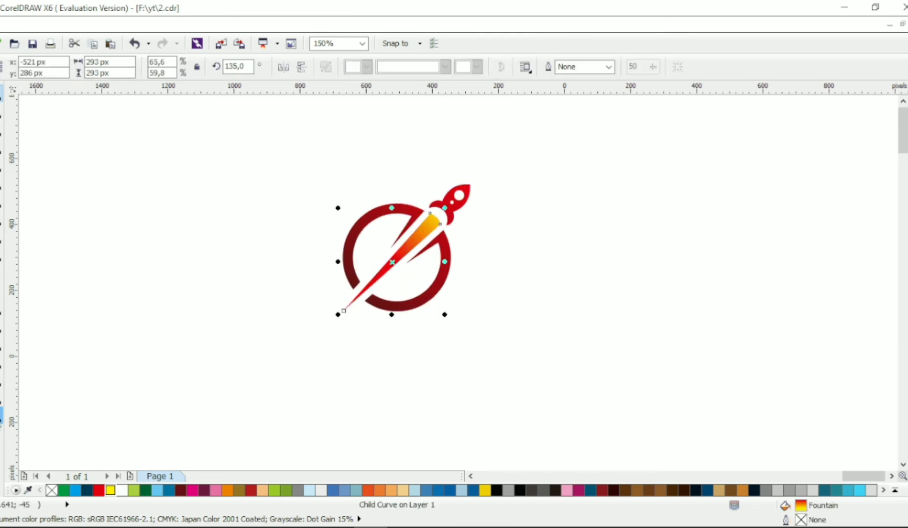
- Extend the tail's gradient past its wide end so the part near the rocket is orange
{"action": "left_click", "coordinate": [3, 415]}
{"action": "left_click_drag", "start_coordinate": [430, 241], "coordinate": [440, 224]}
{"action": "key", "text": "space"}
{"action": "left_click", "coordinate": [629, 281]}
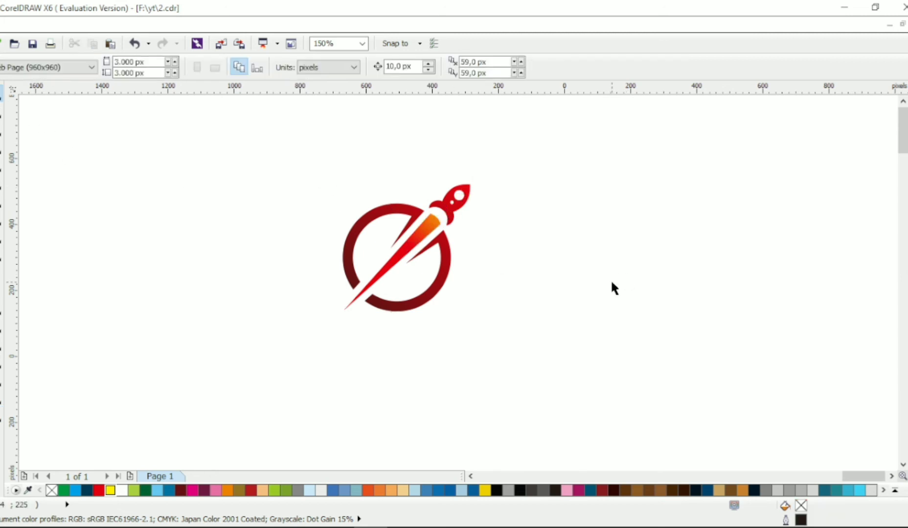
- Add the artistic text THEROCKET below the logo in 24 pt Calibri Light
{"action": "left_click", "coordinate": [3, 272]}
{"action": "left_click", "coordinate": [314, 349]}
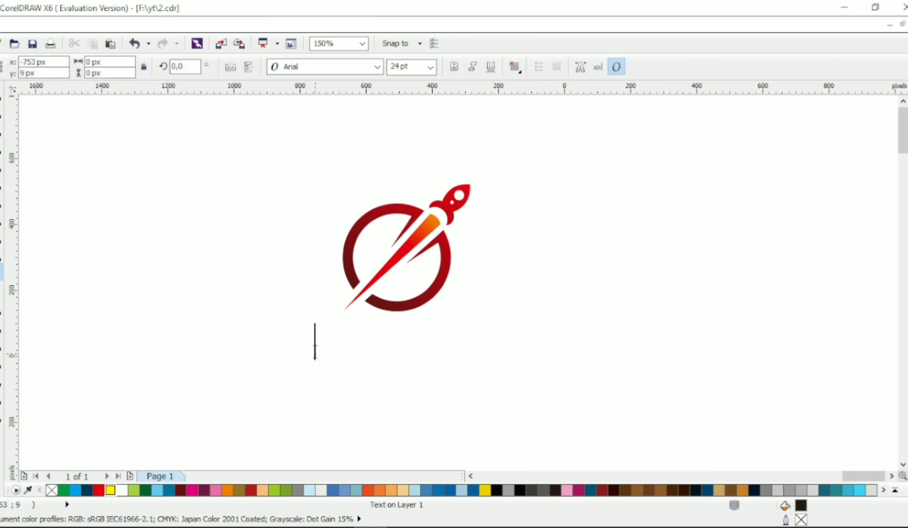
{"action": "type", "text": "THEROCKET"}
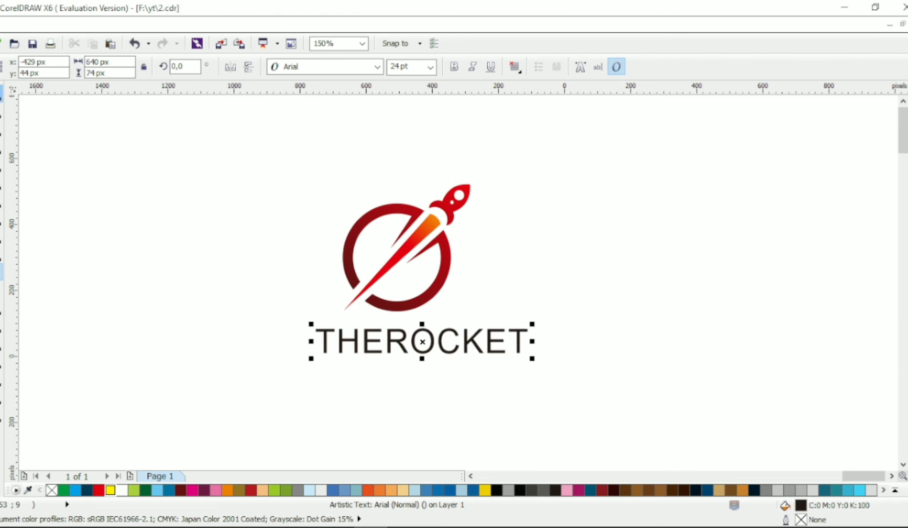
{"action": "left_click", "coordinate": [377, 67]}
{"action": "left_click", "coordinate": [293, 93]}
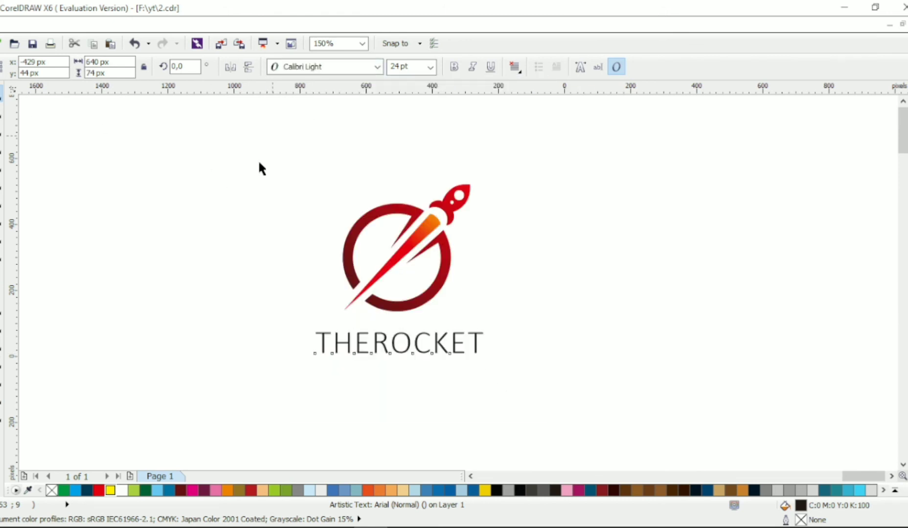
- Format the letters ROCK within THEROCKET in bold Calibri
{"action": "double_click", "coordinate": [385, 350]}
{"action": "left_click_drag", "start_coordinate": [374, 348], "coordinate": [449, 348]}
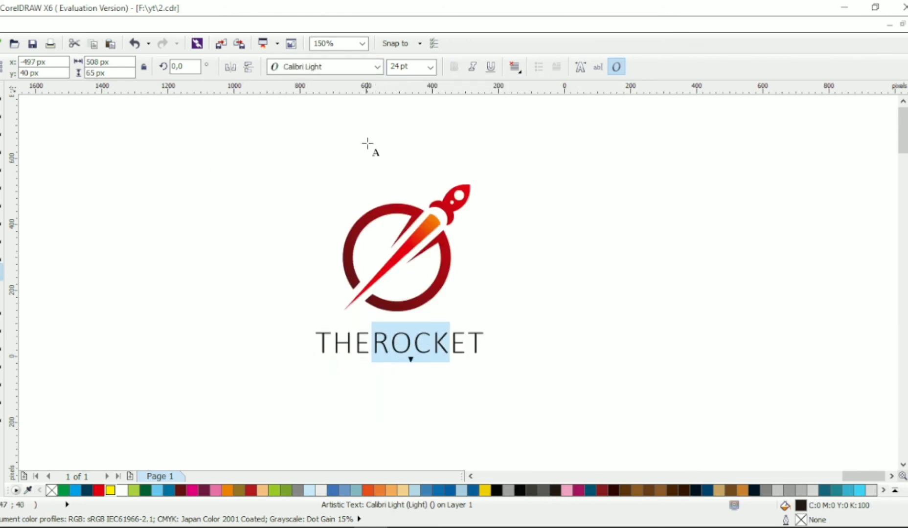
{"action": "left_click", "coordinate": [377, 67]}
{"action": "left_click", "coordinate": [303, 107]}
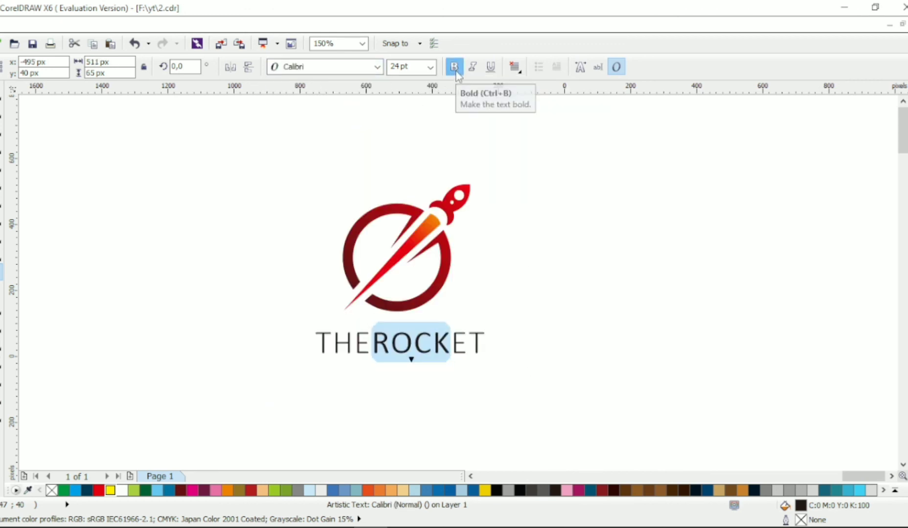
{"action": "left_click", "coordinate": [456, 72]}
- Duplicate the THEROCKET text directly below it and change the copy's wording to LOGO DESIGN
{"action": "left_click", "coordinate": [1, 93]}
{"action": "left_click_drag", "start_coordinate": [444, 349], "coordinate": [444, 375]}
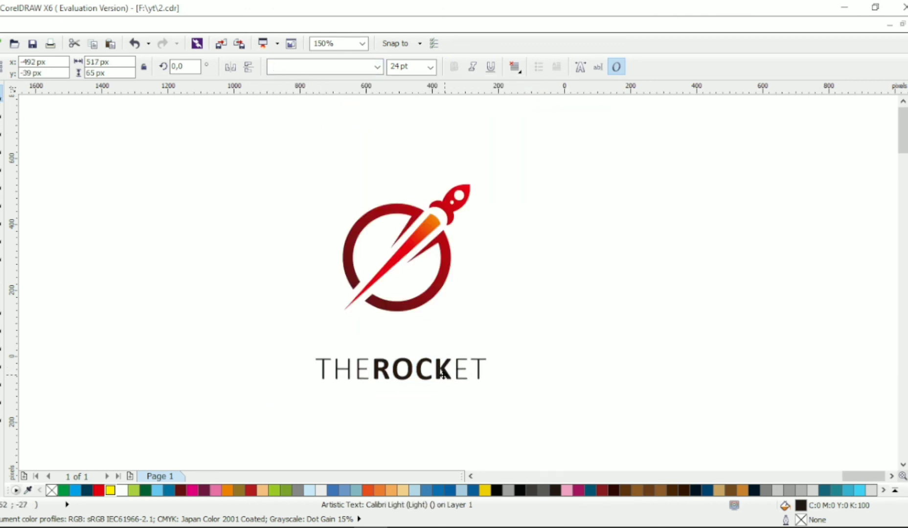
{"action": "right_click", "coordinate": [441, 374]}
{"action": "double_click", "coordinate": [441, 374]}
{"action": "key", "text": "ctrl+a"}
{"action": "type", "text": "LOGO"}
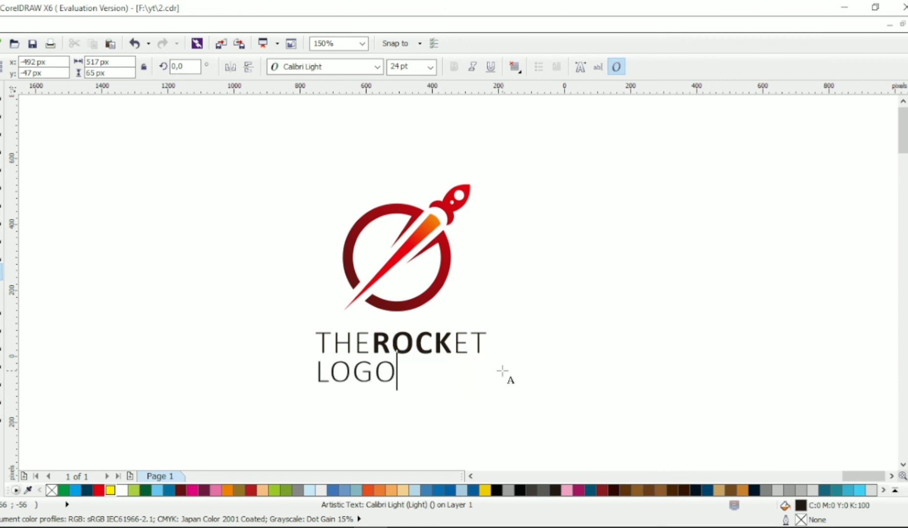
{"action": "type", "text": " DESIGN"}
{"action": "key", "text": "ctrl+space"}
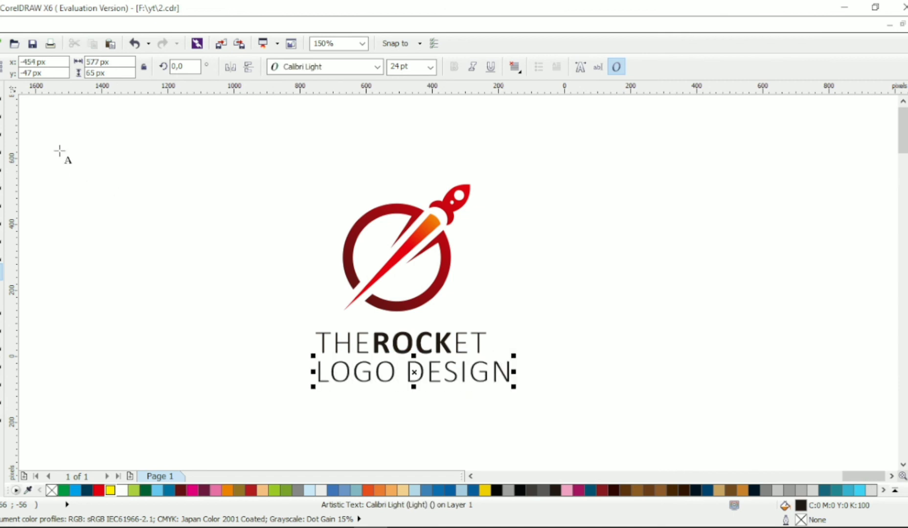
- Set the LOGO DESIGN text to bold Calibri
{"action": "left_click", "coordinate": [1, 93]}
{"action": "left_click", "coordinate": [378, 69]}
{"action": "left_click", "coordinate": [397, 93]}
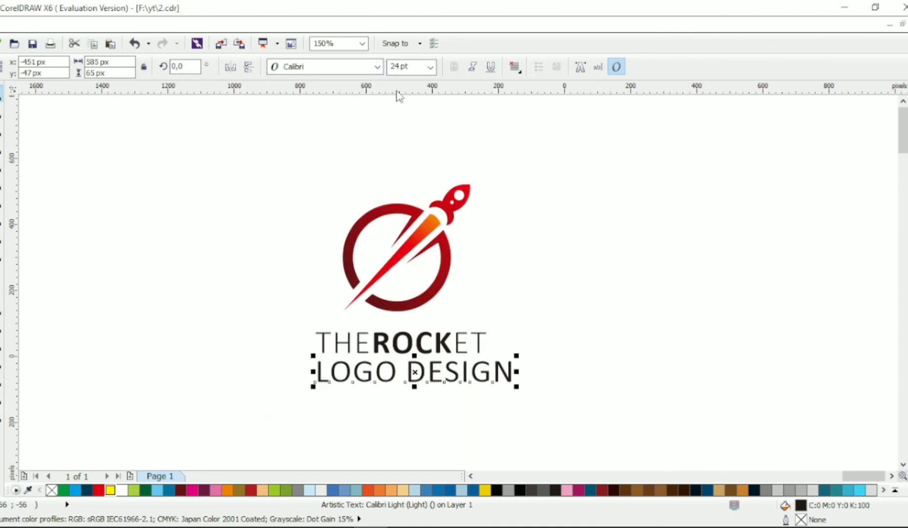
{"action": "left_click", "coordinate": [454, 67]}
- Shrink LOGO DESIGN to about 6.6 pt and widen its letter spacing until the line spans about 348 px
{"action": "left_click_drag", "start_coordinate": [520, 386], "coordinate": [444, 378]}
{"action": "key", "text": "F10"}
{"action": "key", "text": "space"}
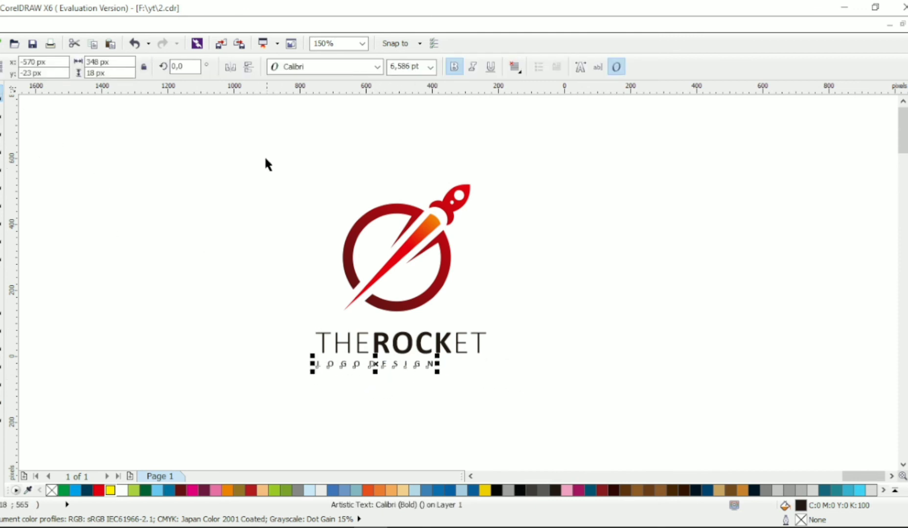
- Align both text lines centrally under the rocket logo and nudge THEROCKET slightly down
{"action": "left_click", "coordinate": [372, 211]}
{"action": "left_click_drag", "start_coordinate": [265, 151], "coordinate": [577, 396]}
{"action": "key", "text": "c"}
{"action": "left_click_drag", "start_coordinate": [542, 318], "coordinate": [467, 358]}
{"action": "left_click", "coordinate": [461, 353]}
{"action": "key", "text": "Down"}
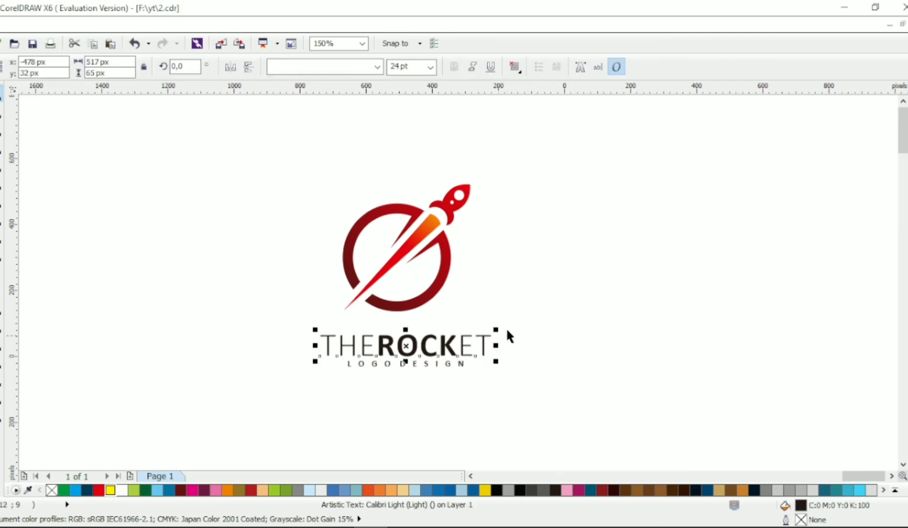
- Fill both text lines with dark red (C53 M100 Y100 K41)
{"action": "left_click_drag", "start_coordinate": [506, 326], "coordinate": [247, 401]}
{"action": "left_click", "coordinate": [180, 490]}
{"action": "left_click", "coordinate": [522, 356]}
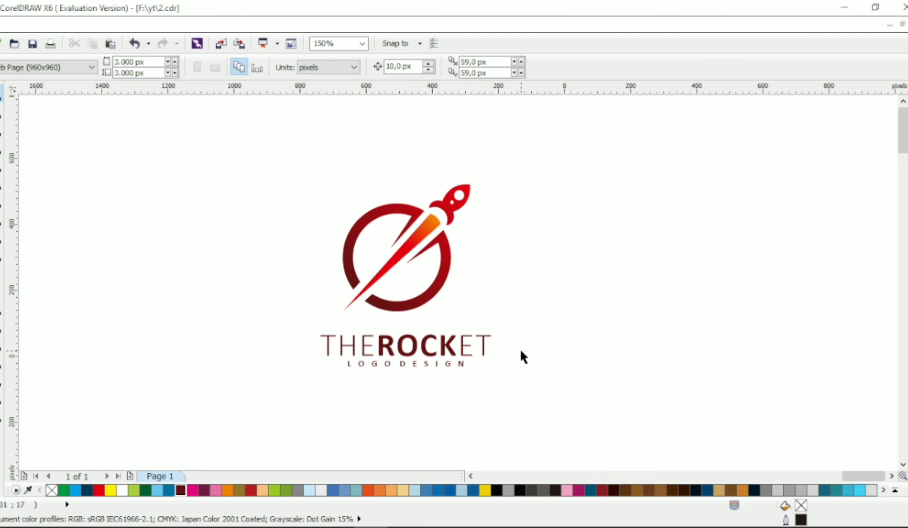
- Shift both text lines slightly left to centre them beneath the ring
{"action": "left_click_drag", "start_coordinate": [533, 319], "coordinate": [313, 375]}
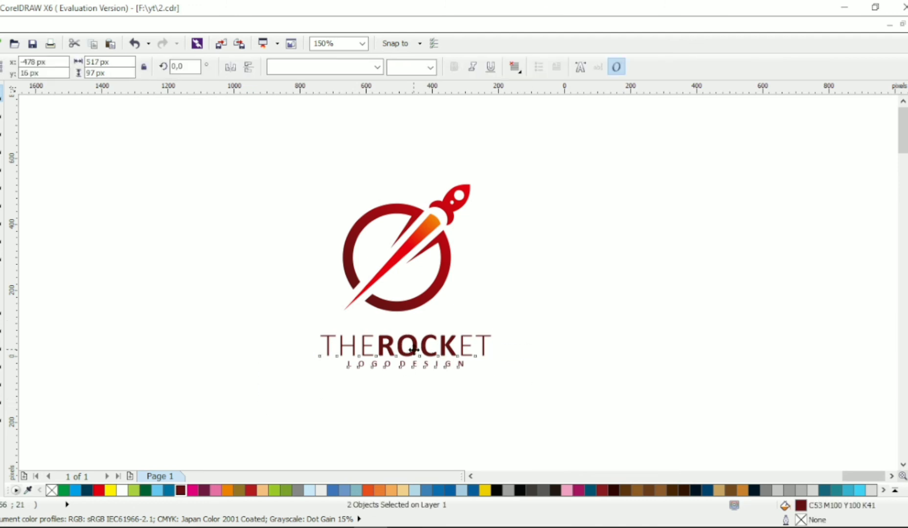
{"action": "left_click_drag", "start_coordinate": [413, 350], "coordinate": [408, 349]}
{"action": "left_click", "coordinate": [500, 313]}
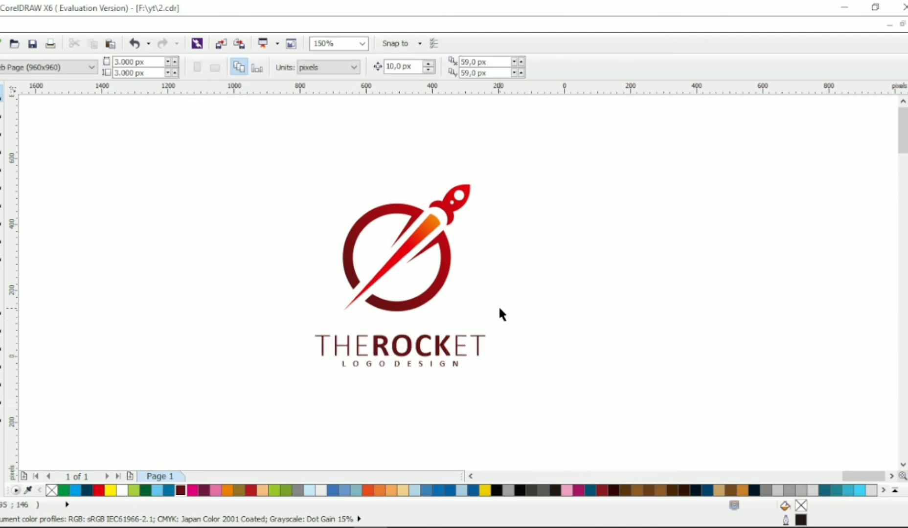